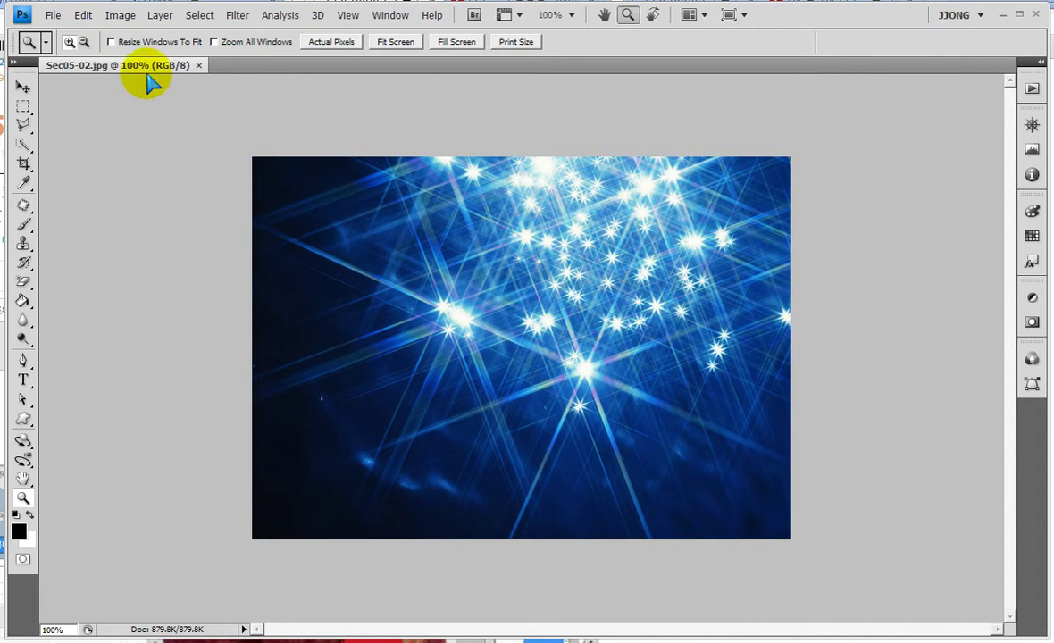
- Float the starburst photo in its own window, then enlarge and reposition it
left_click_drag(108, 63, 162, 111)
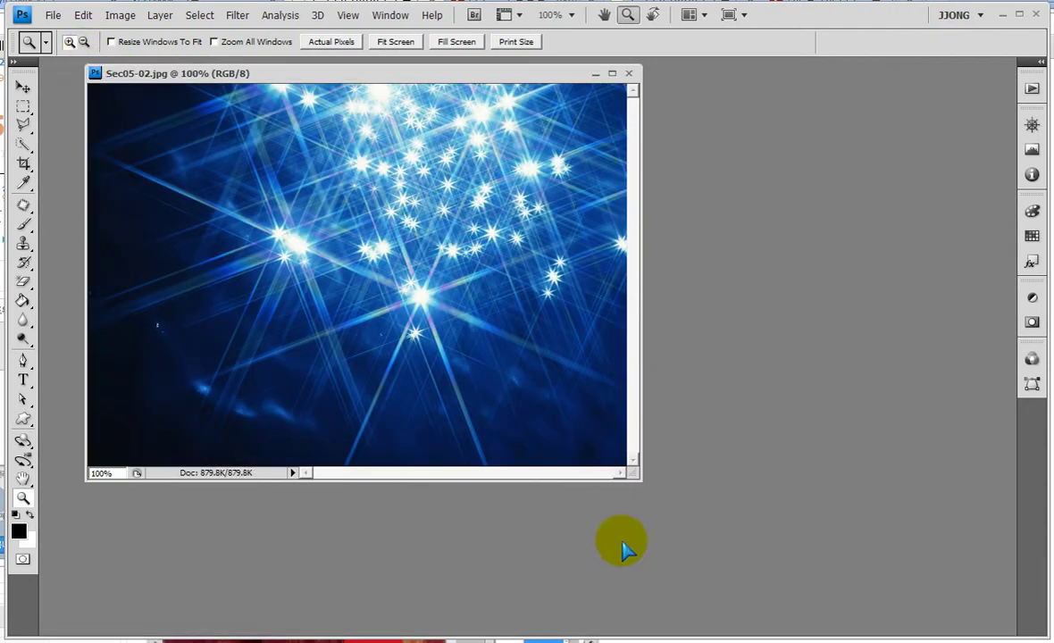
left_click_drag(635, 478, 806, 551)
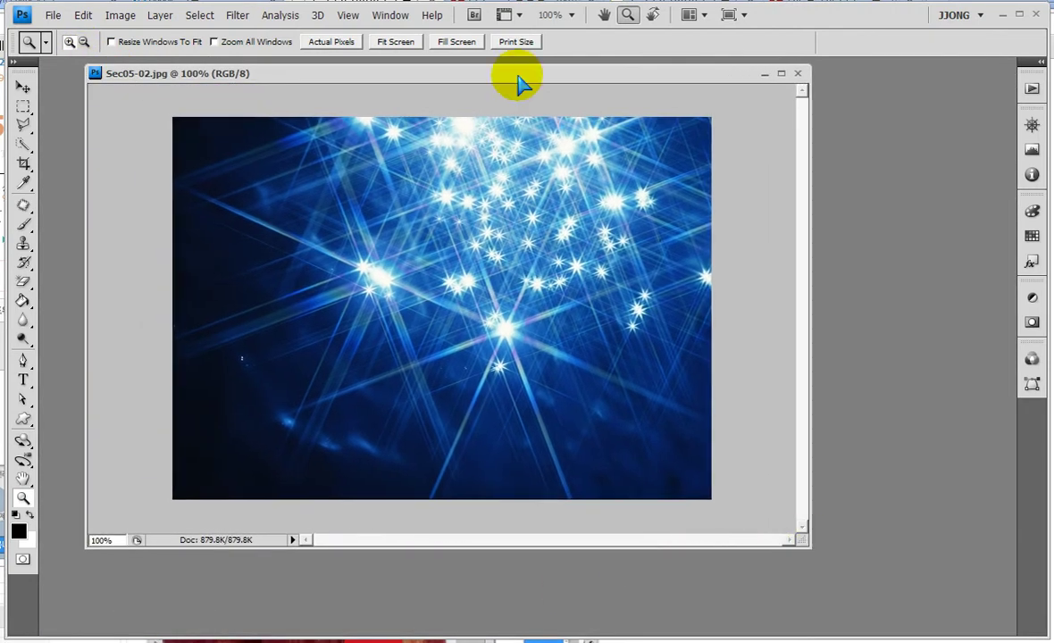
left_click_drag(516, 73, 552, 96)
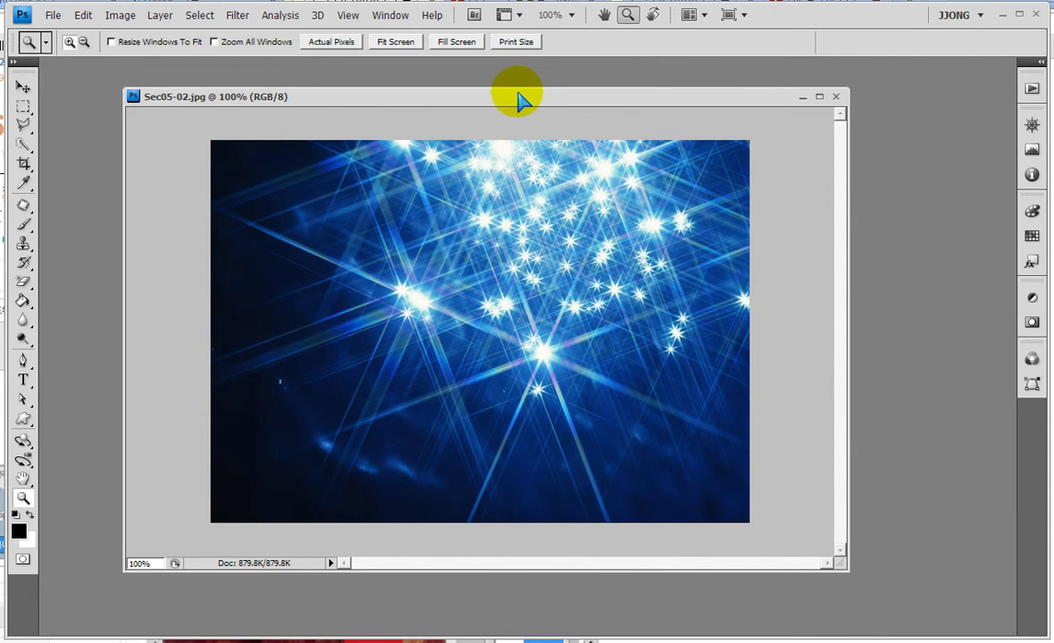
- Set the foreground colour to a bright saturated green
left_click(19, 532)
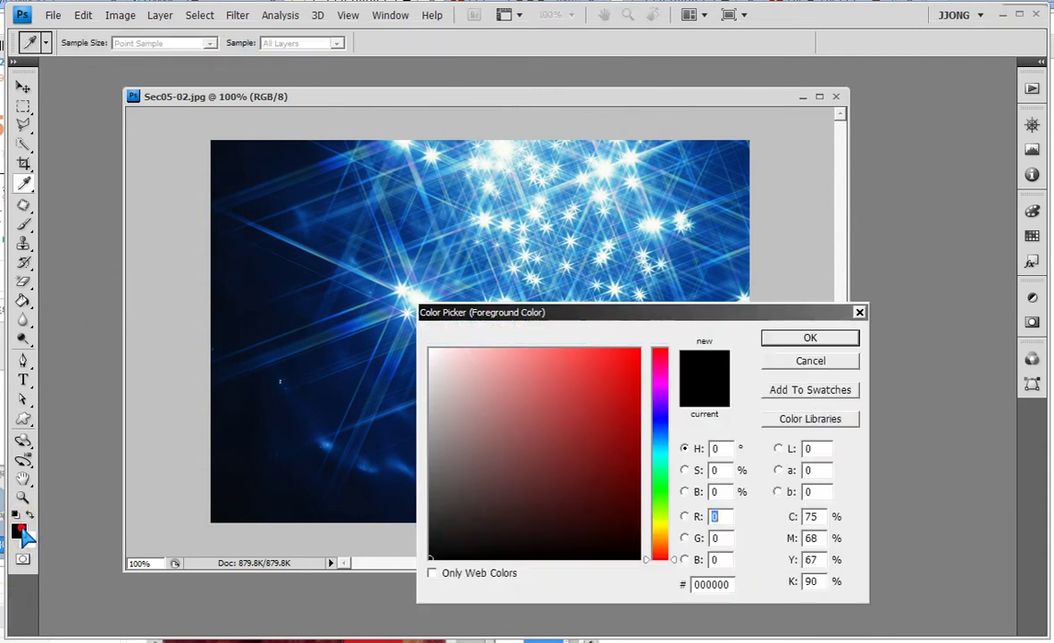
left_click(652, 476)
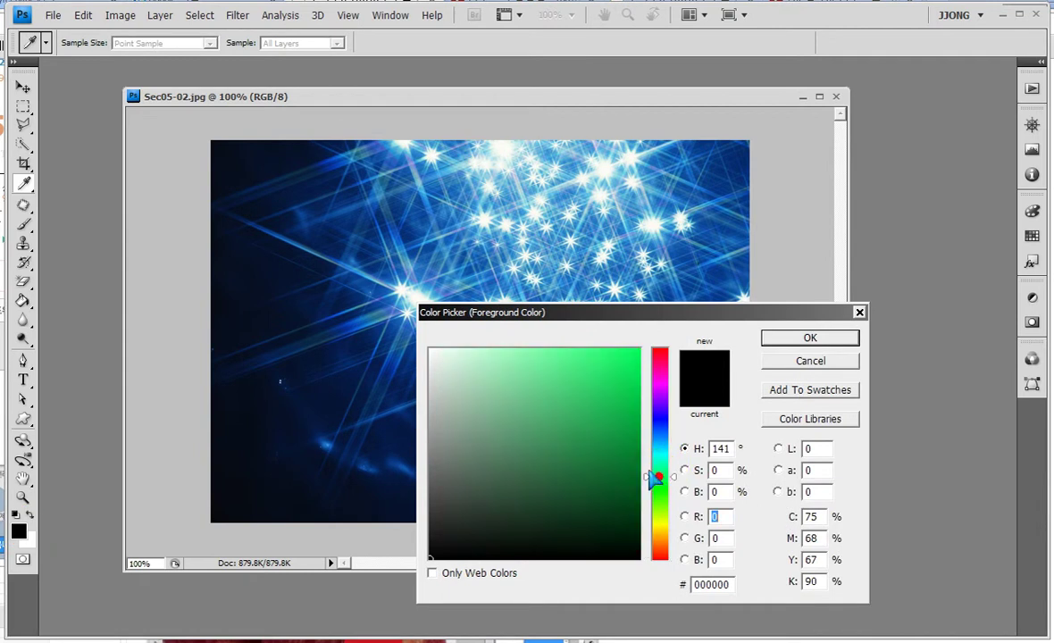
left_click(616, 384)
left_click(637, 349)
left_click(774, 338)
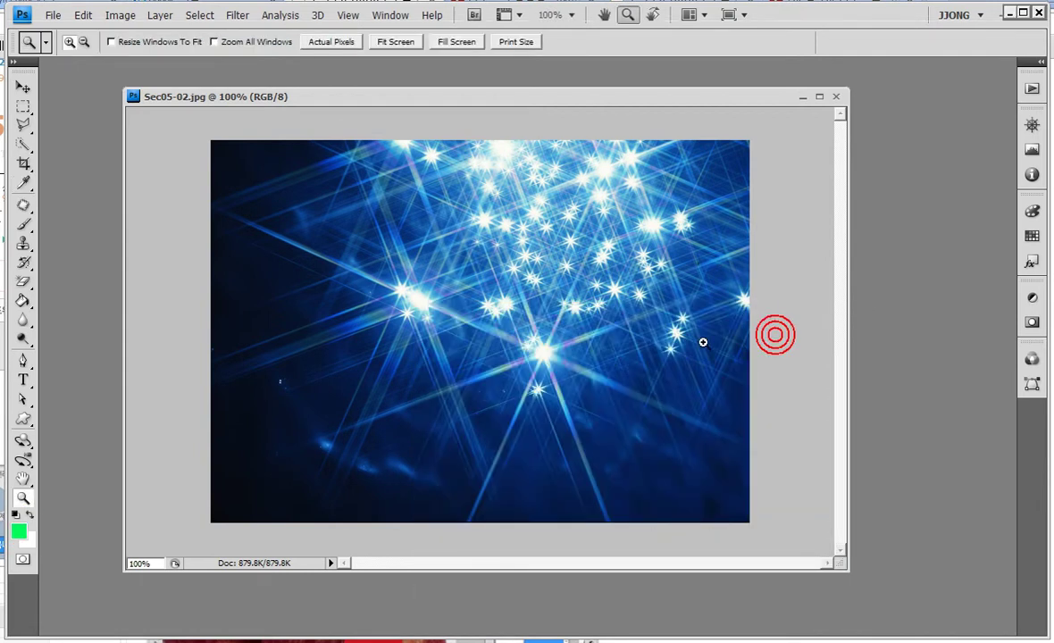
left_click(22, 379)
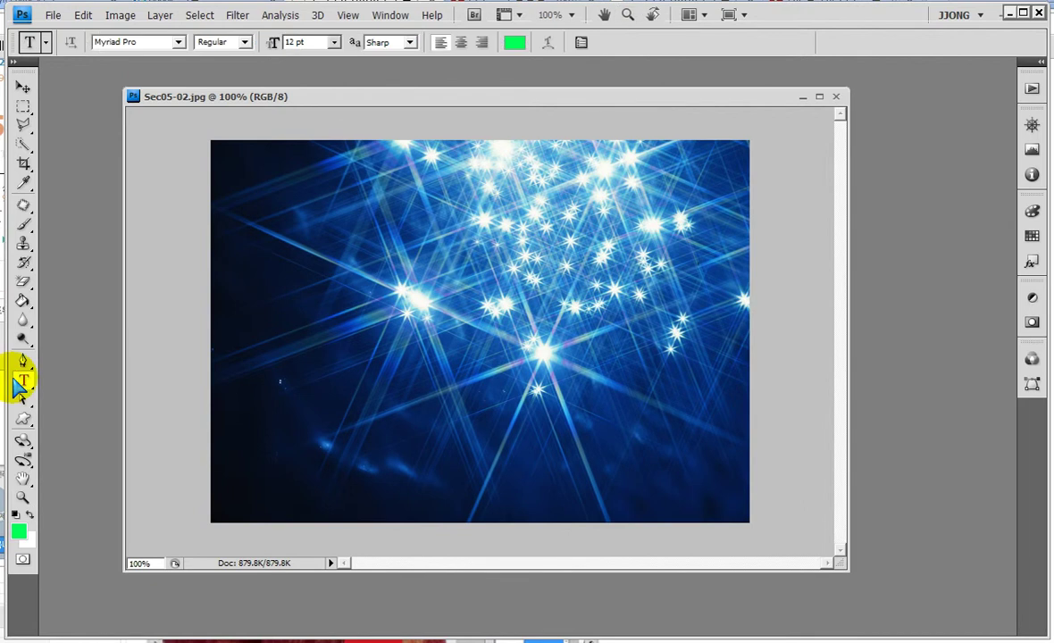
- Type 'Star' left of the photo's centre and make it Bold
left_click(272, 357)
type("S")
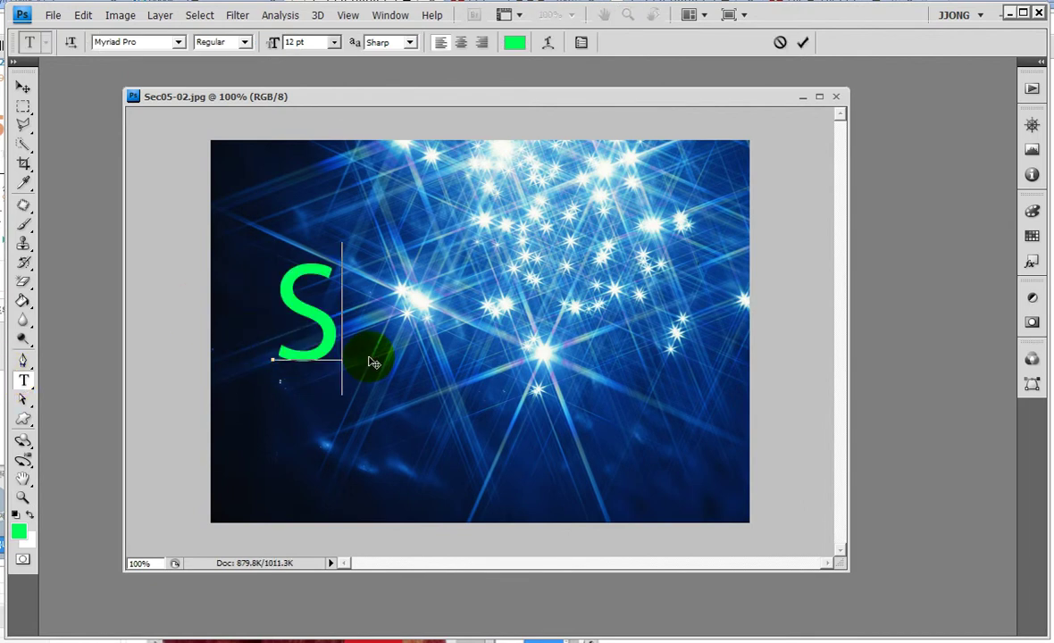
type("tar")
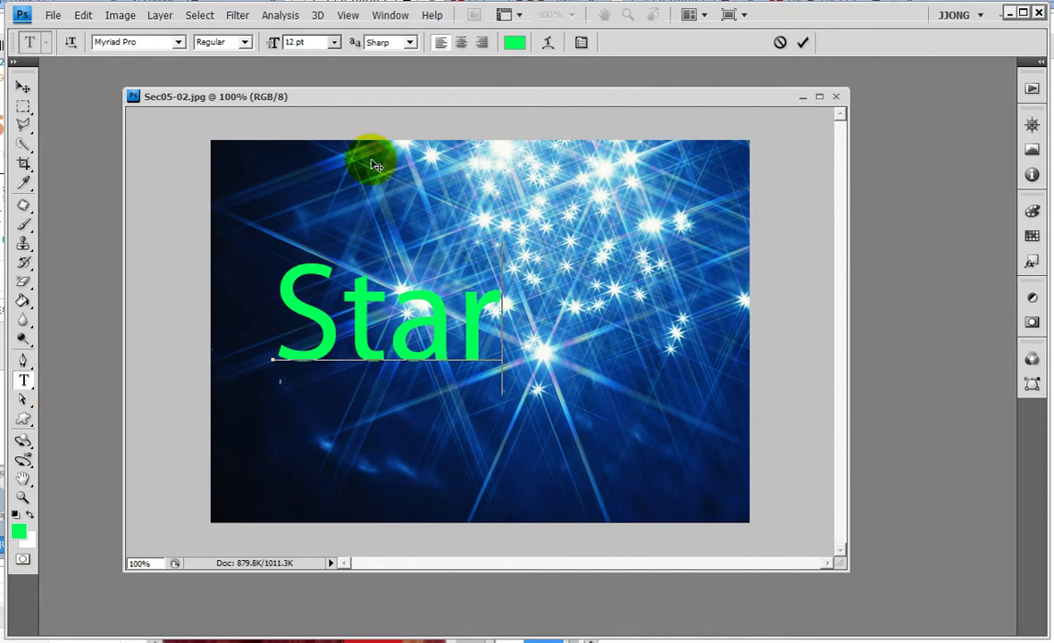
left_click(803, 42)
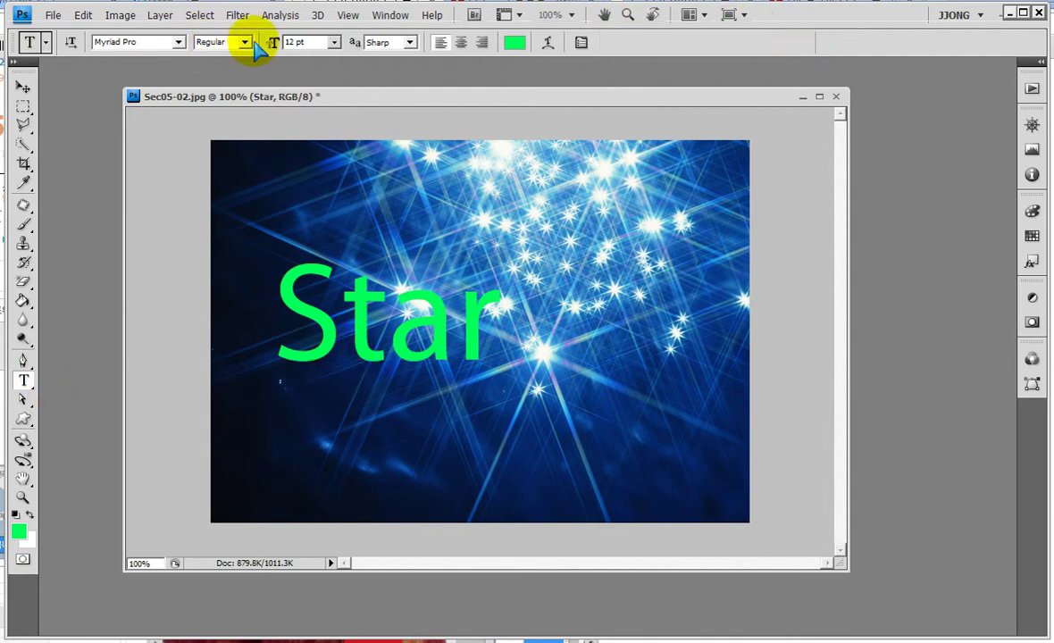
left_click(243, 42)
left_click(244, 178)
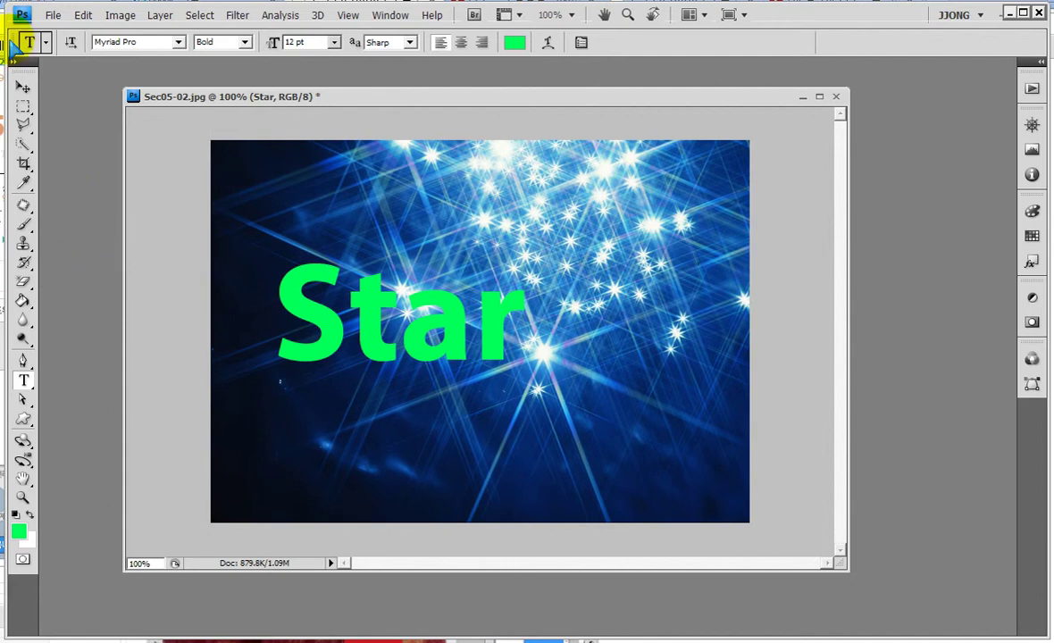
left_click(24, 89)
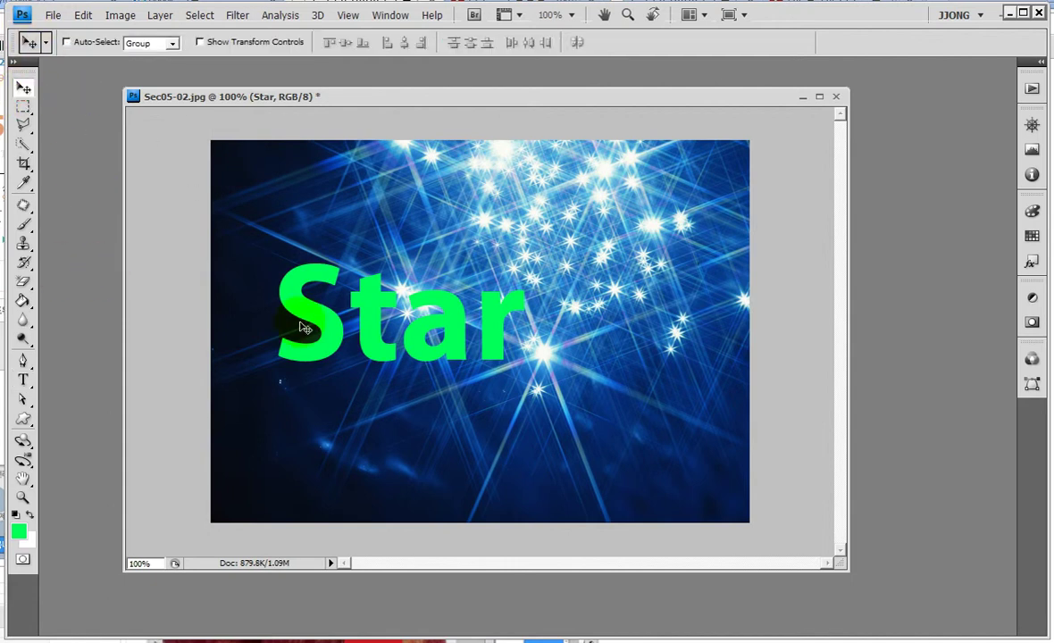
- Nudge Star left, fill it bright cyan, and show Layers and History panels
left_click_drag(285, 305, 256, 305)
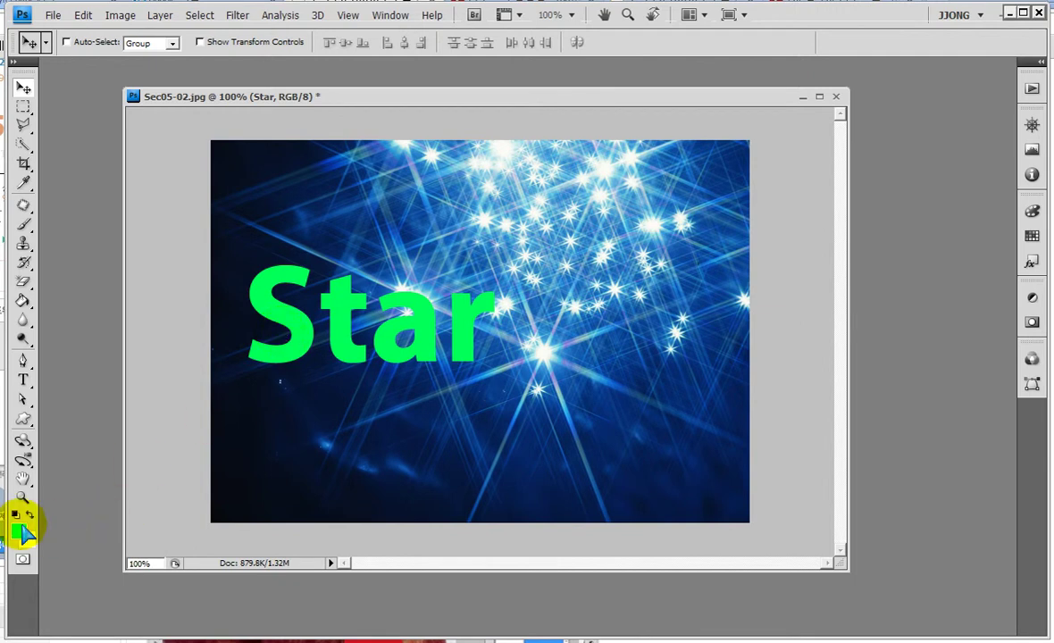
left_click(17, 531)
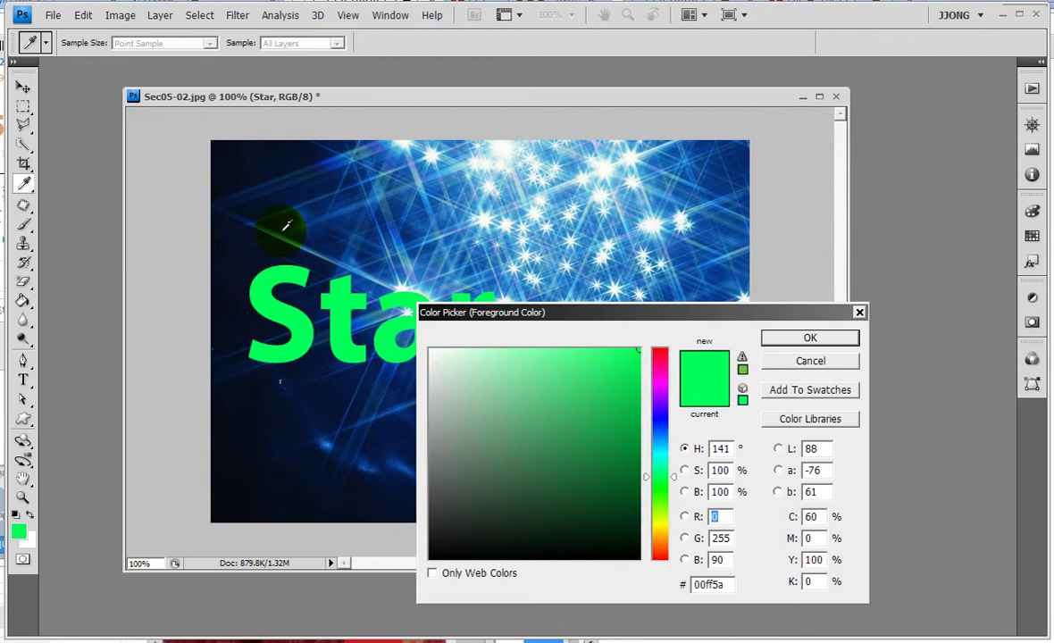
left_click(284, 227)
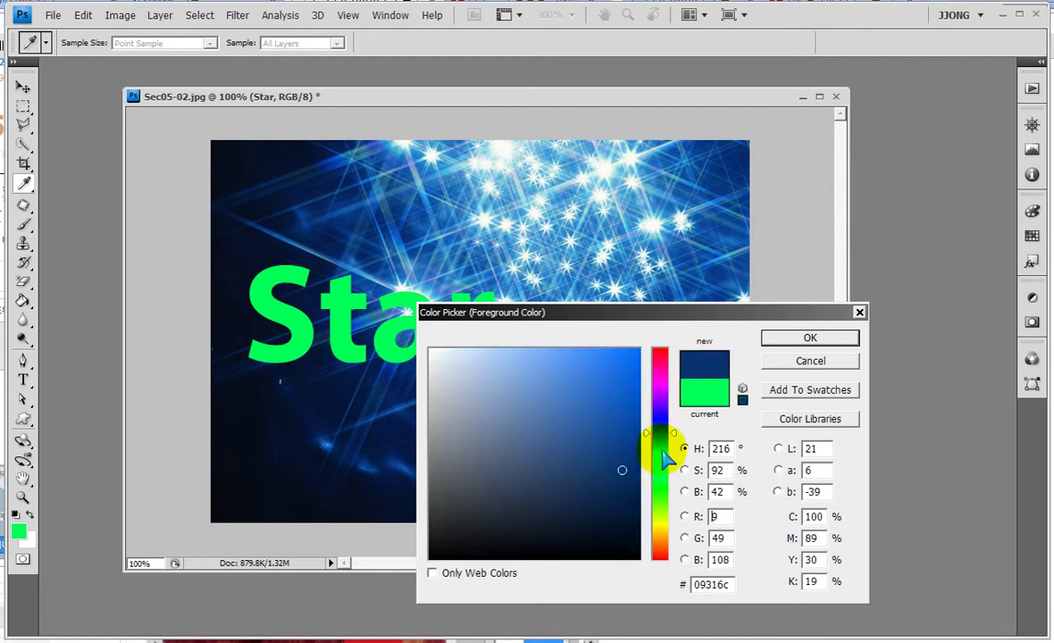
left_click_drag(665, 458, 668, 323)
key("Return")
key("v")
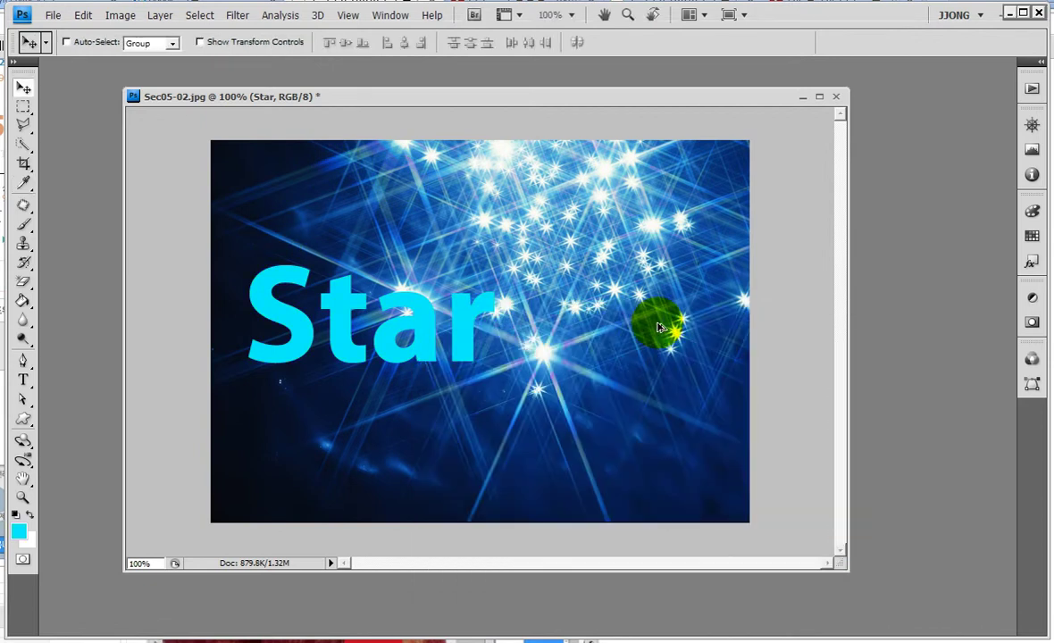
left_click(953, 15)
left_click(944, 40)
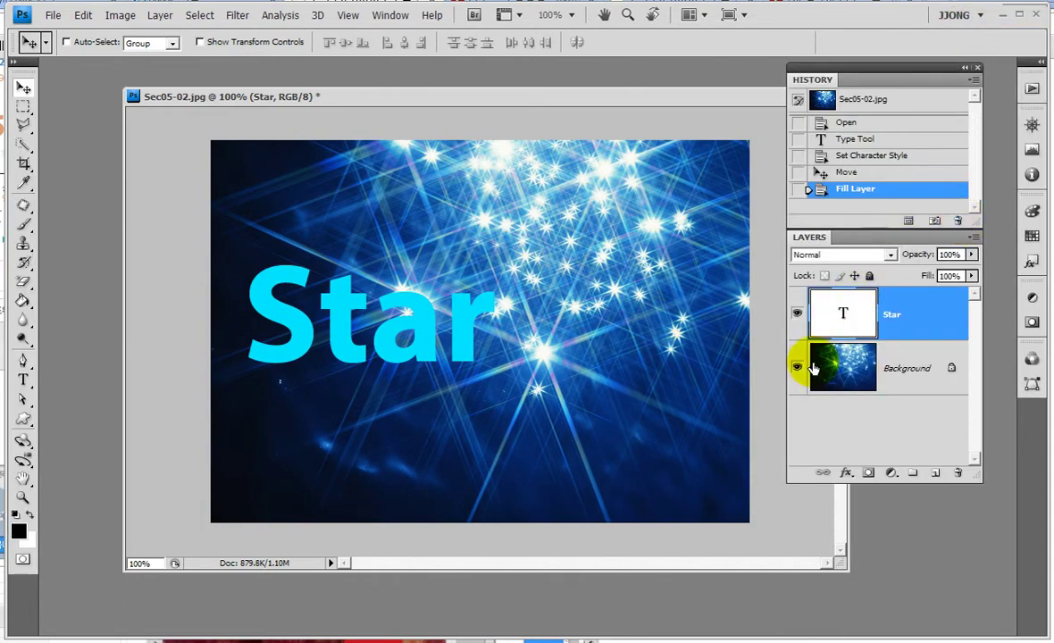
- Duplicate the Star text to the lower right as 'Star copy' and hide the Background
left_click(797, 366)
left_click(796, 366)
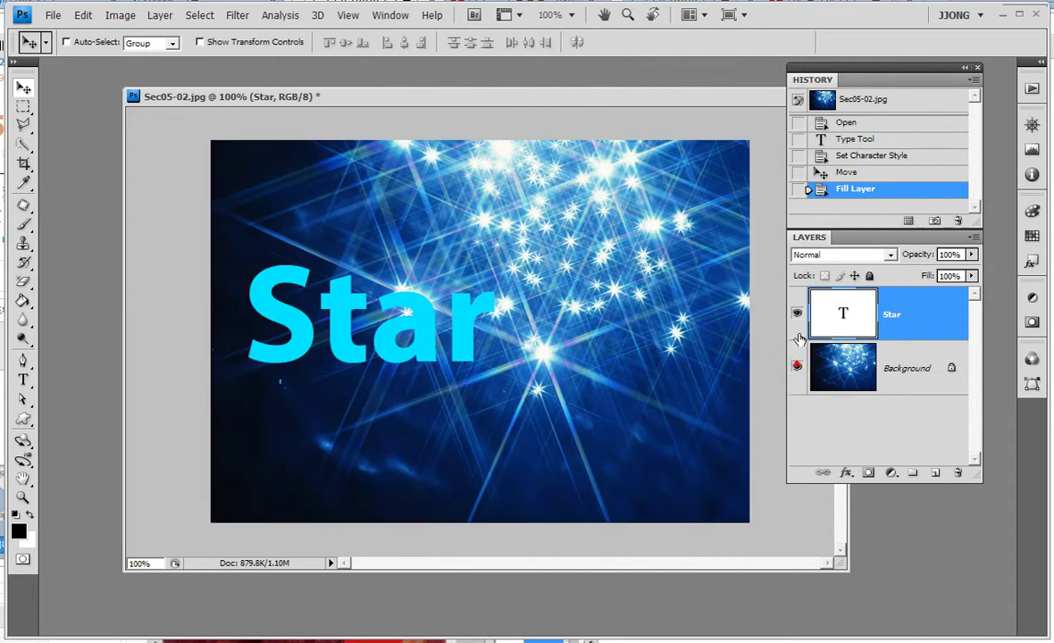
left_click_drag(905, 78, 970, 75)
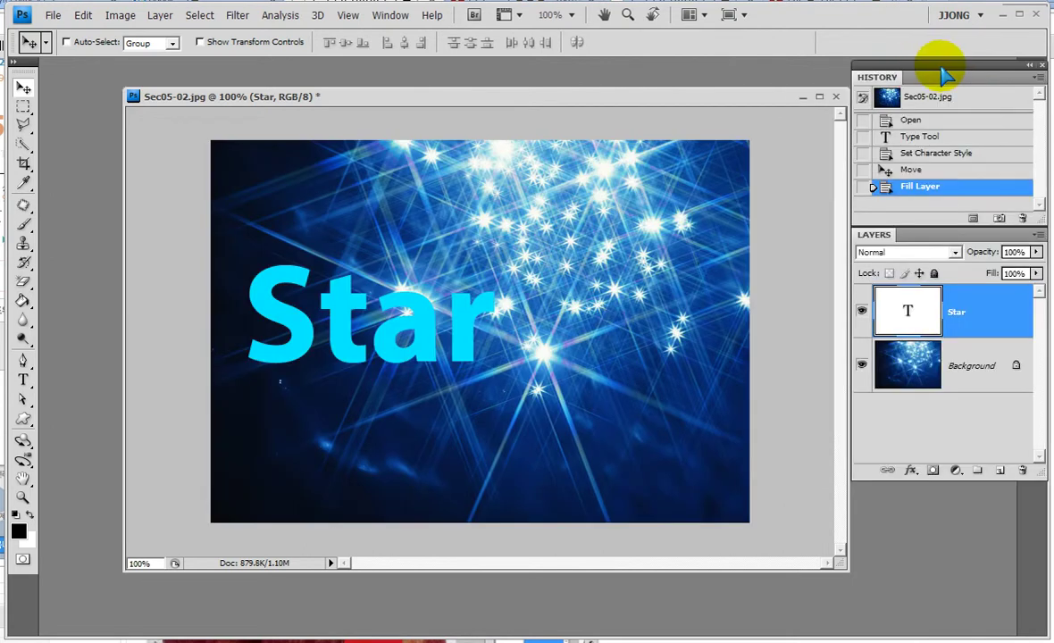
left_click_drag(332, 348, 482, 431)
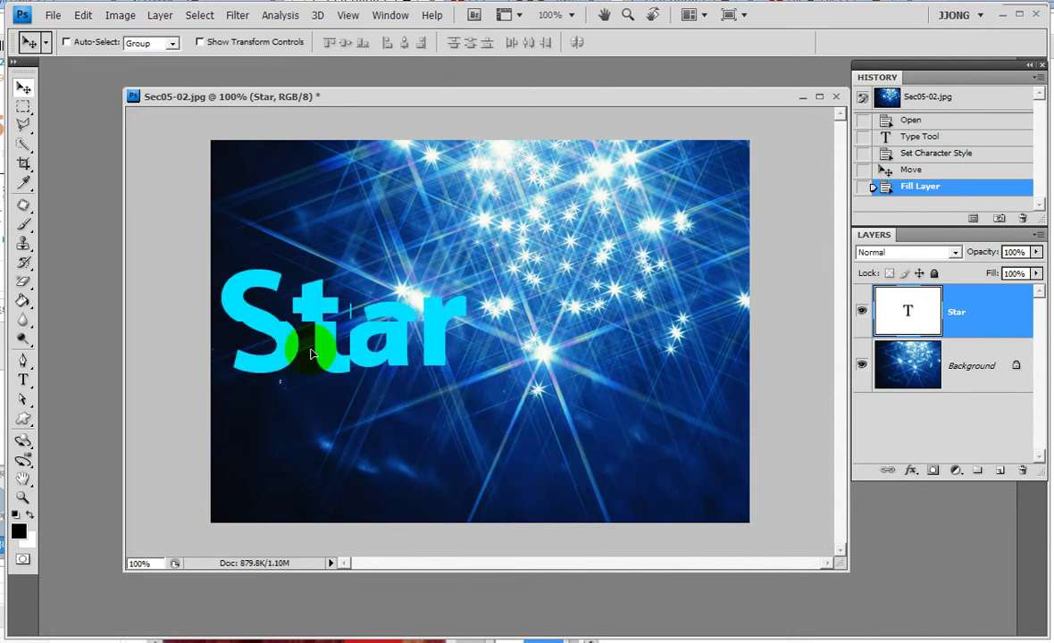
mouse_move(483, 431)
left_mouse_down()
mouse_move(332, 370)
mouse_move(579, 473)
mouse_move(549, 475)
left_mouse_up()
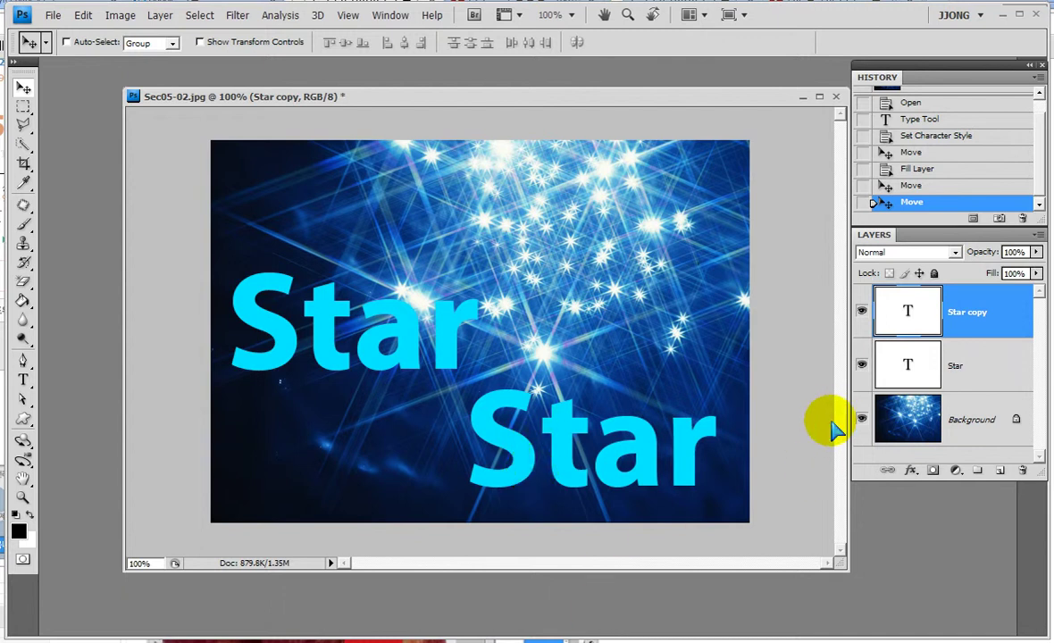
left_click(861, 419)
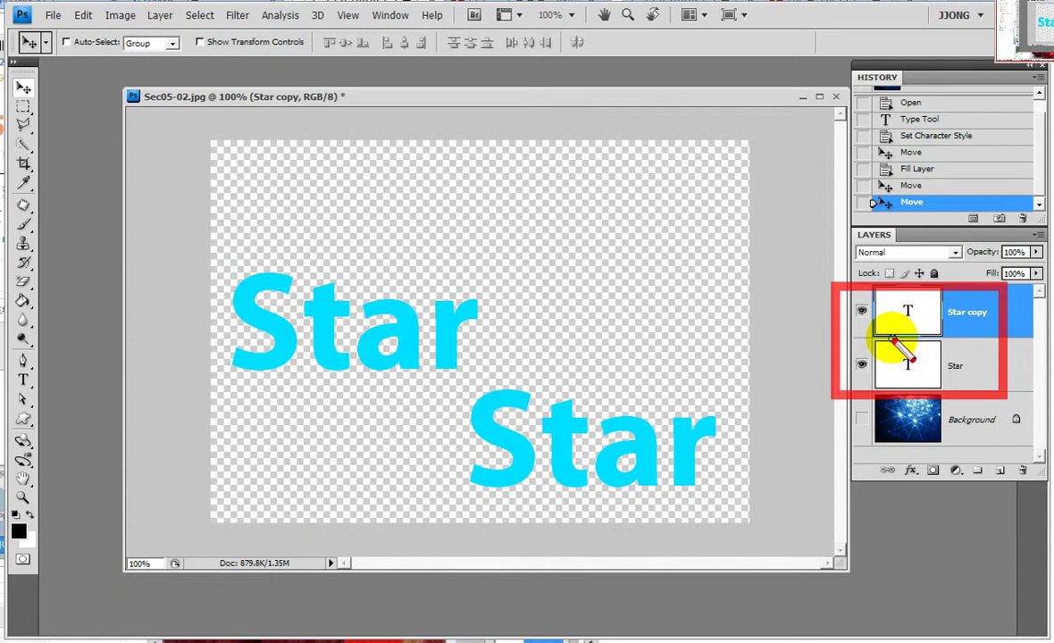
- Select both the Star copy and Star layers and shrink the document window
left_click(978, 317)
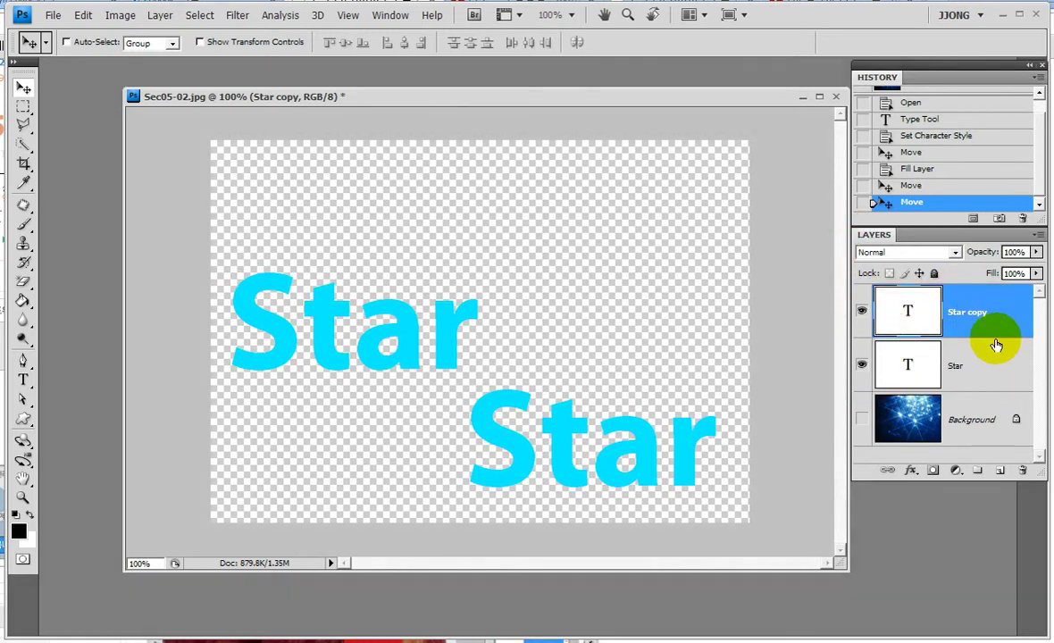
left_click(977, 364, "shift")
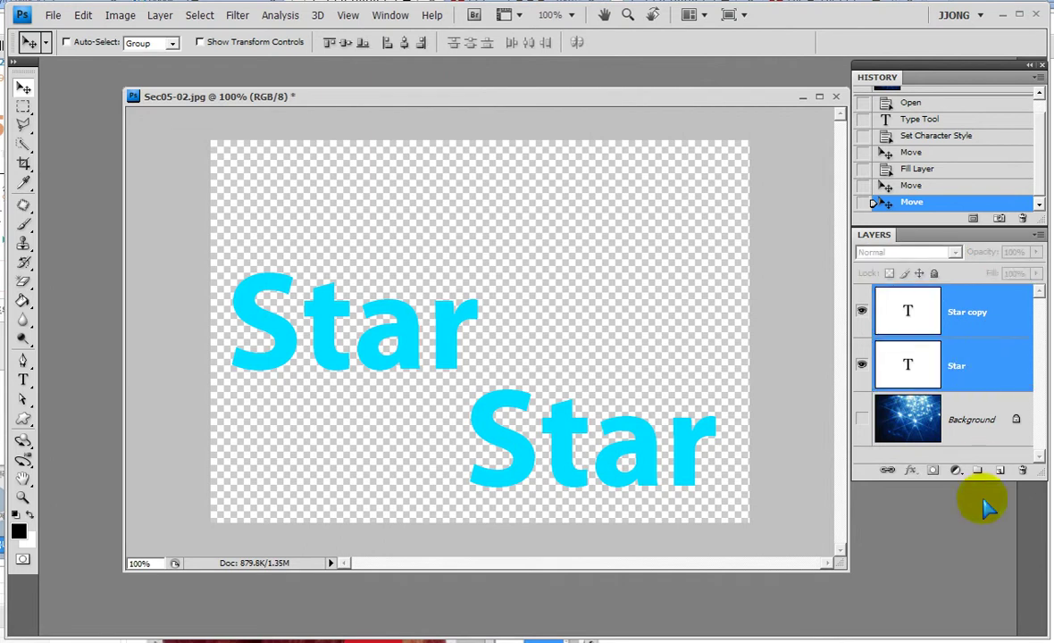
left_click_drag(844, 567, 723, 536)
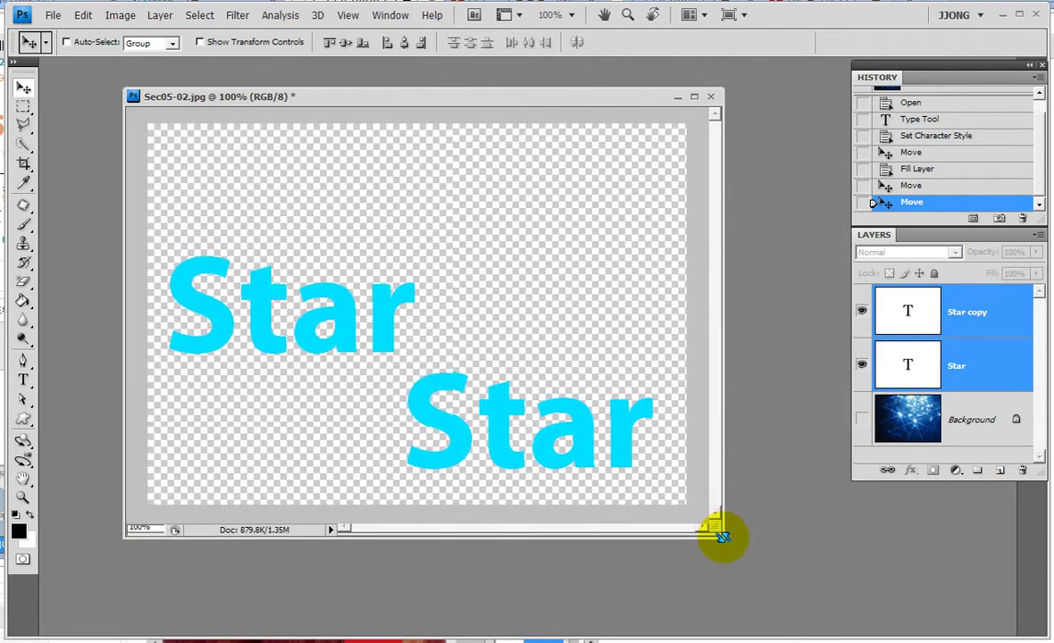
double_click(970, 64)
- Set the Notepad font size to 48 and type the heading '머지 Merge'
double_click(882, 75)
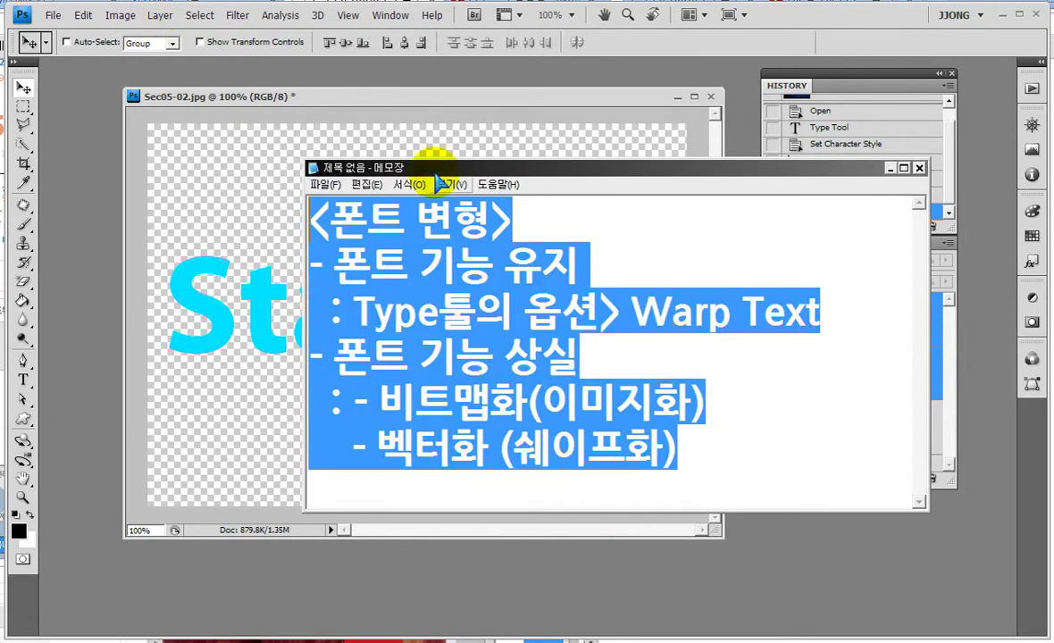
left_click(409, 184)
left_click(415, 220)
double_click(612, 308)
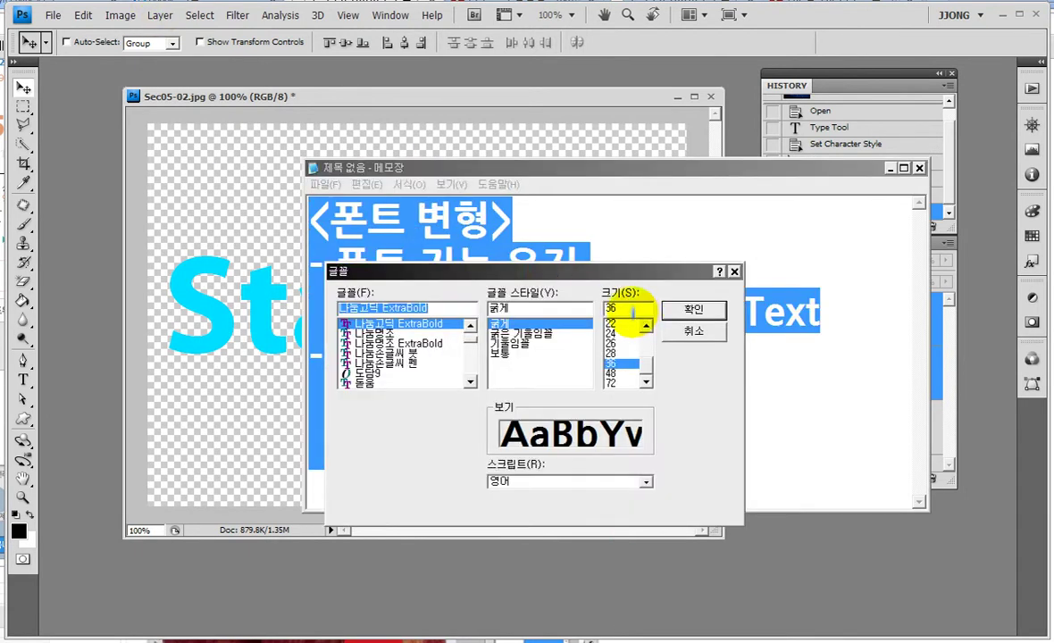
type("48")
key("Return")
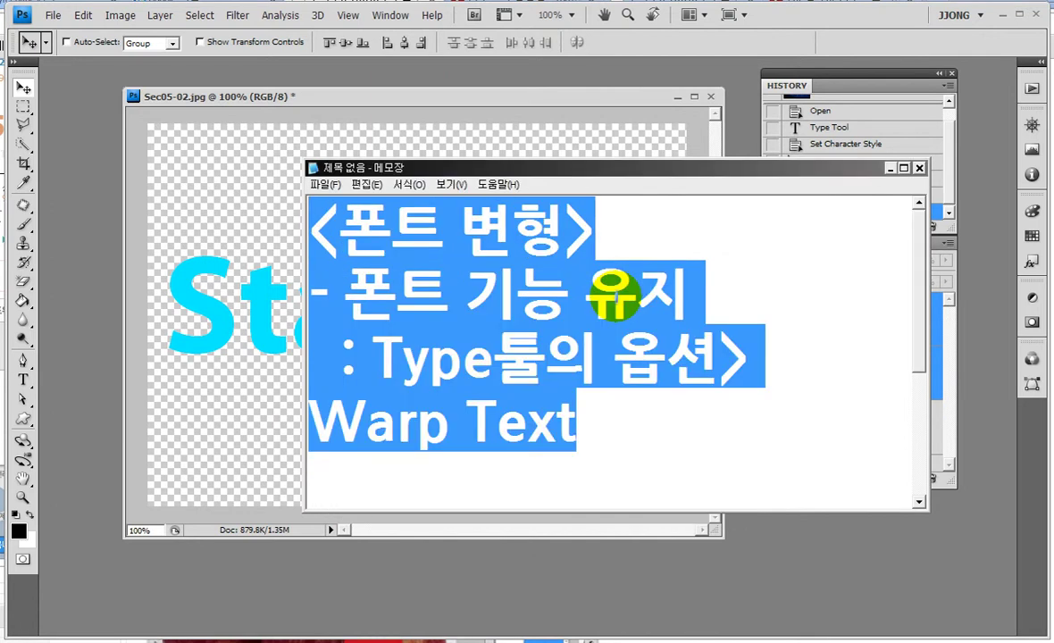
type("머지")
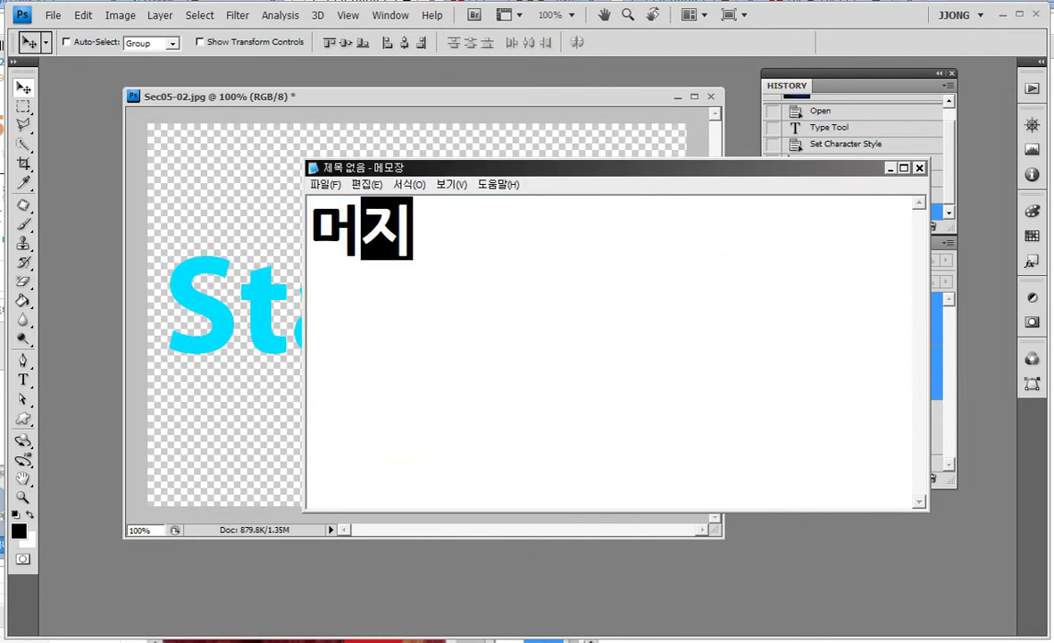
type(" Mer")
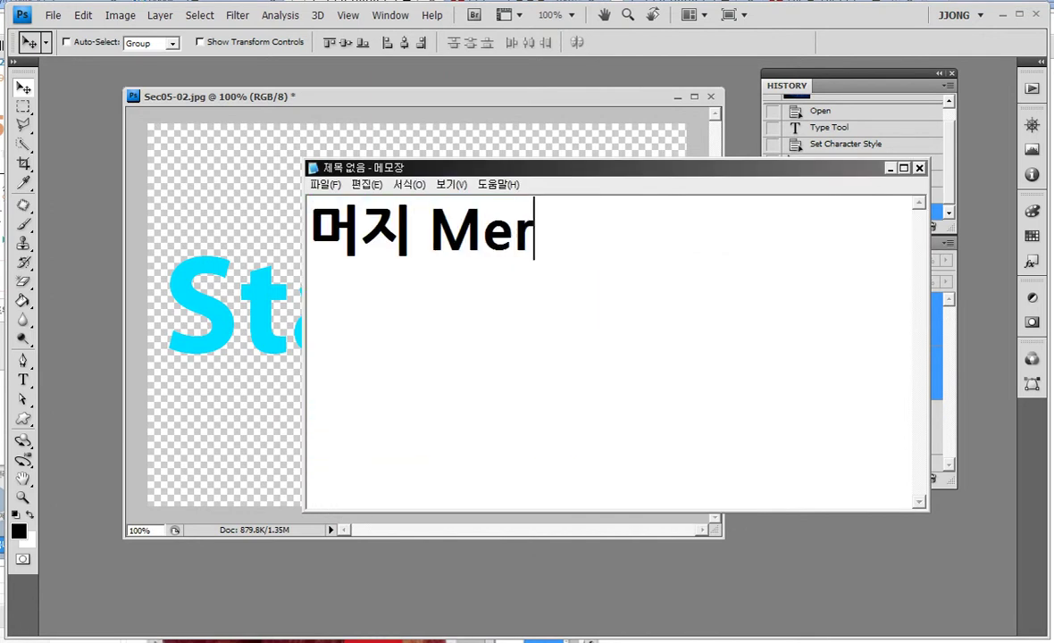
type("ge")
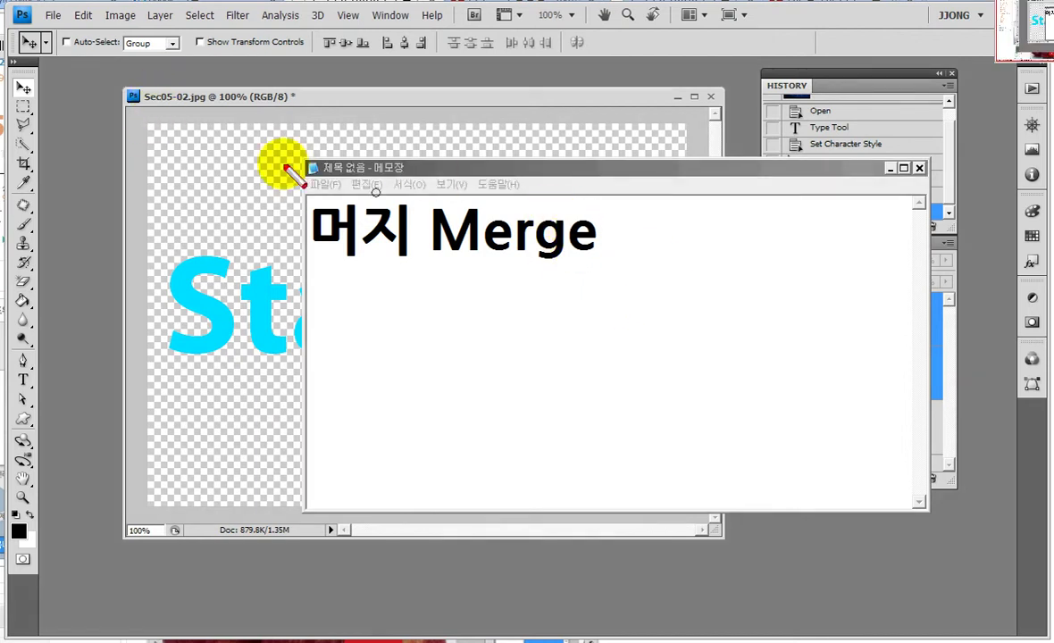
left_click_drag(557, 204, 618, 269)
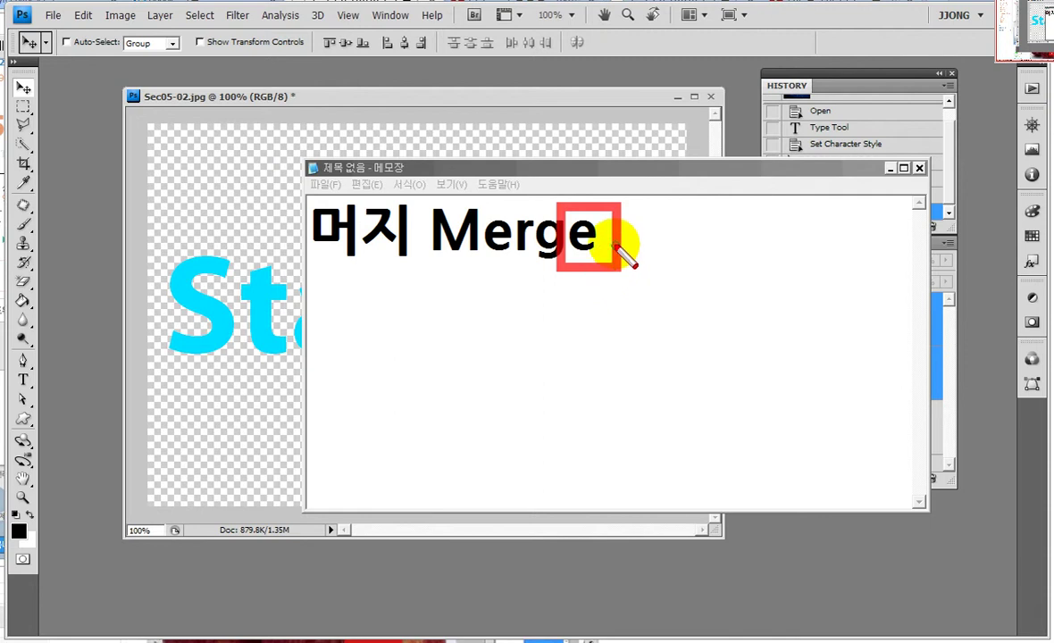
key("Escape")
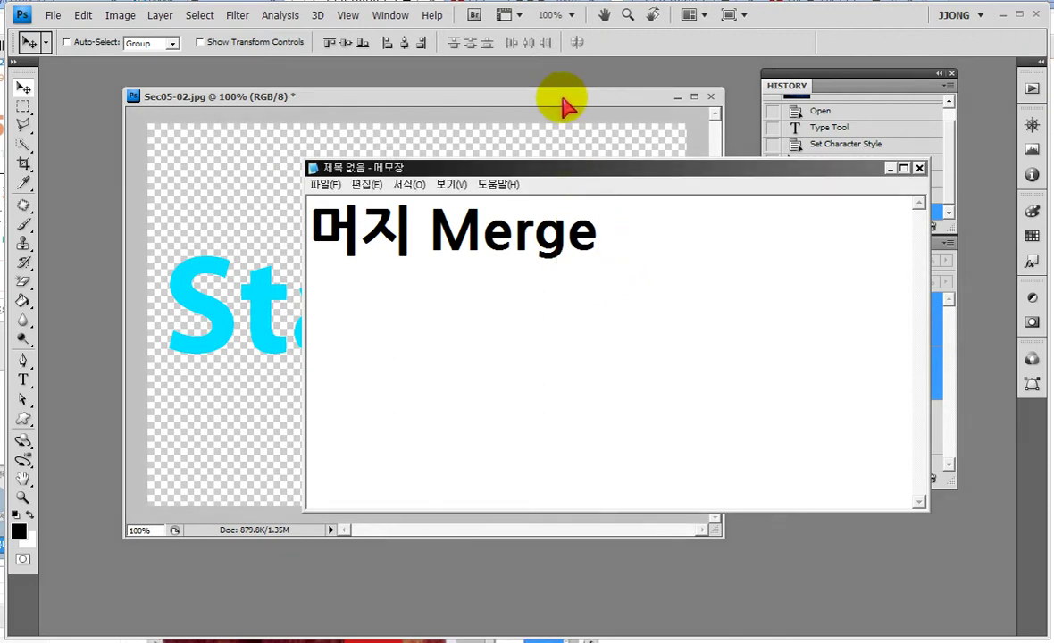
- Merge the Star and Star copy layers into one Star copy layer with Ctrl+E
left_click(560, 108)
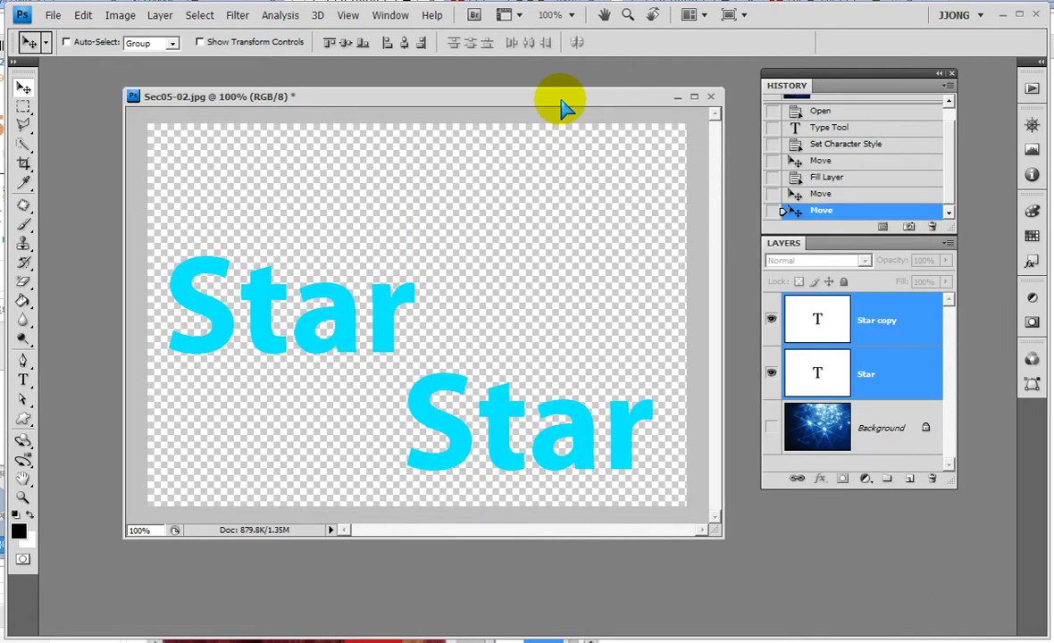
key("ctrl+e")
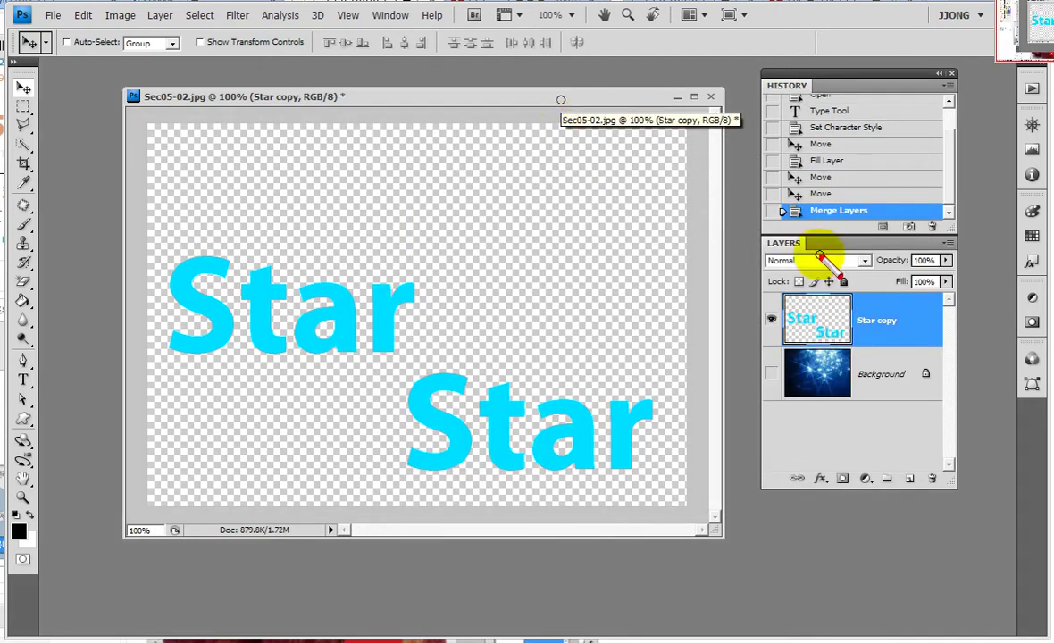
left_click_drag(766, 287, 898, 354)
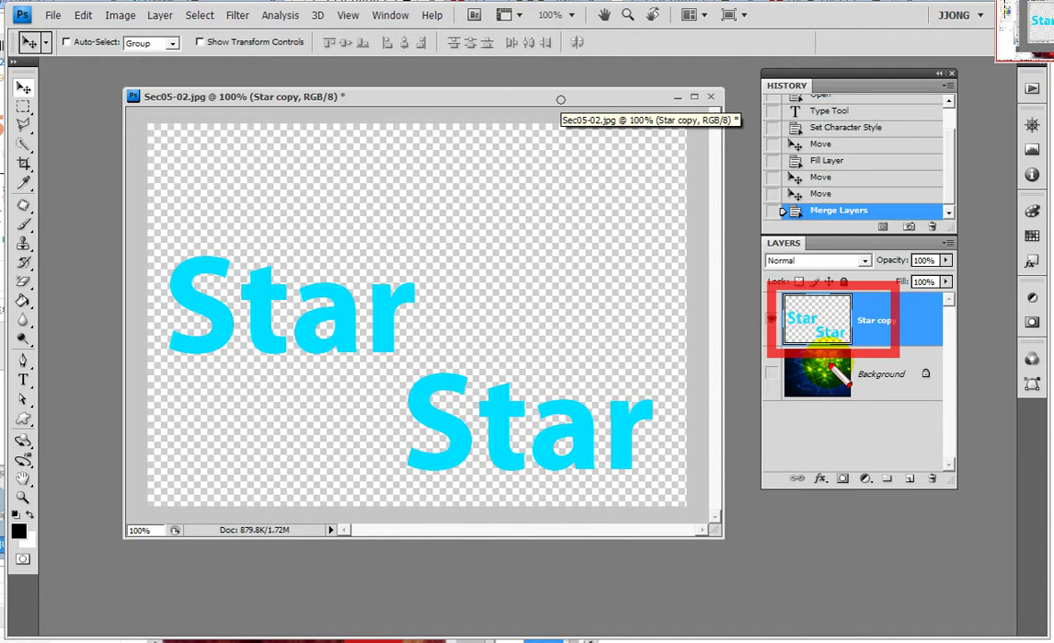
left_click_drag(224, 3, 255, 28)
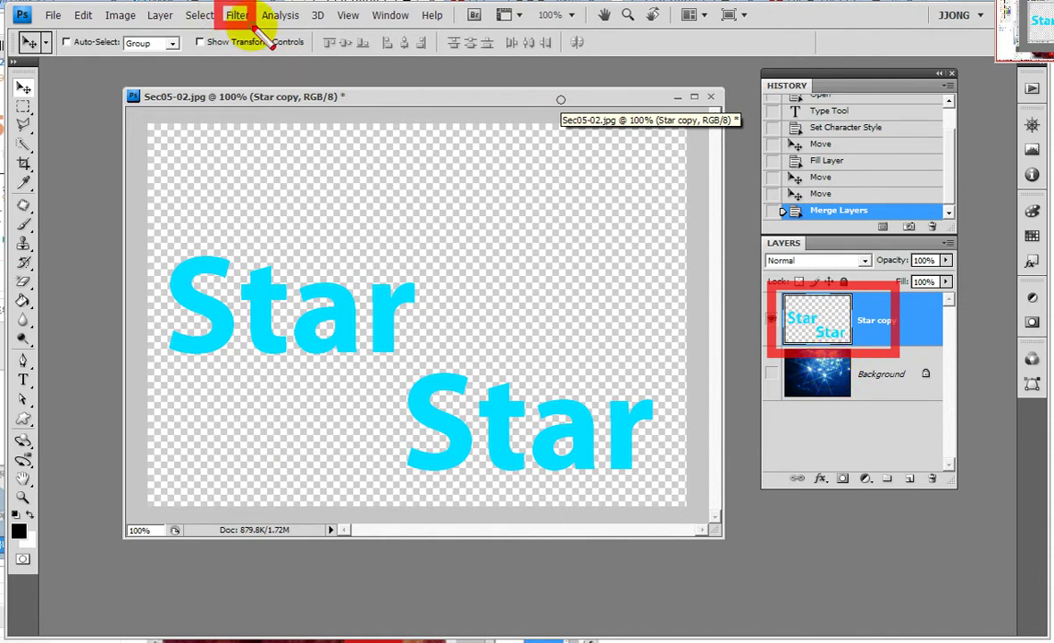
key("Escape")
- Open the Filter > Distort > Ripple dialog and move it off the text
left_click(237, 16)
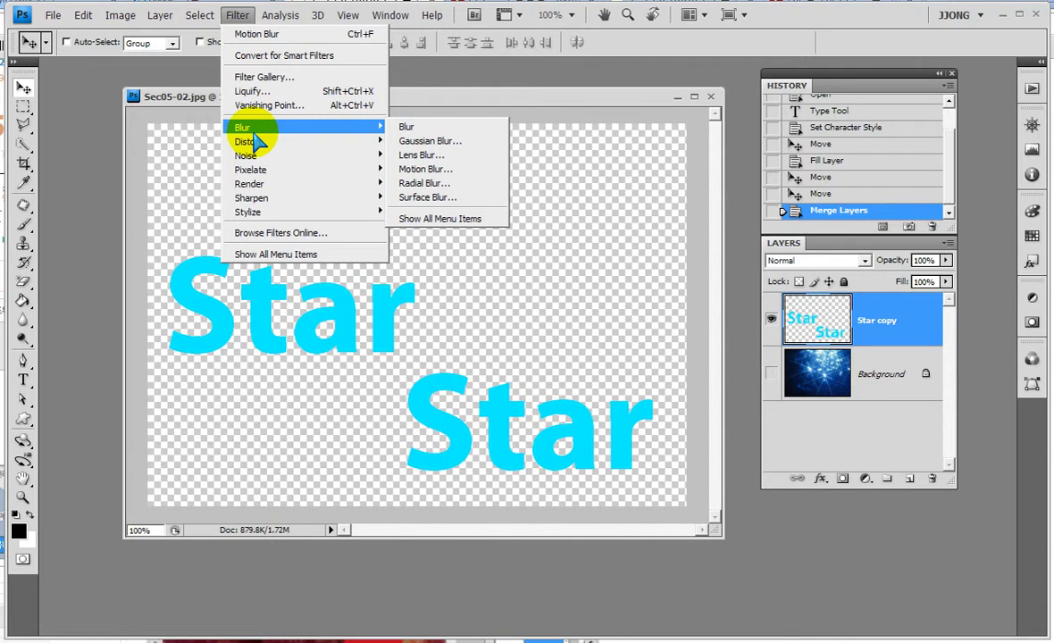
mouse_move(248, 141)
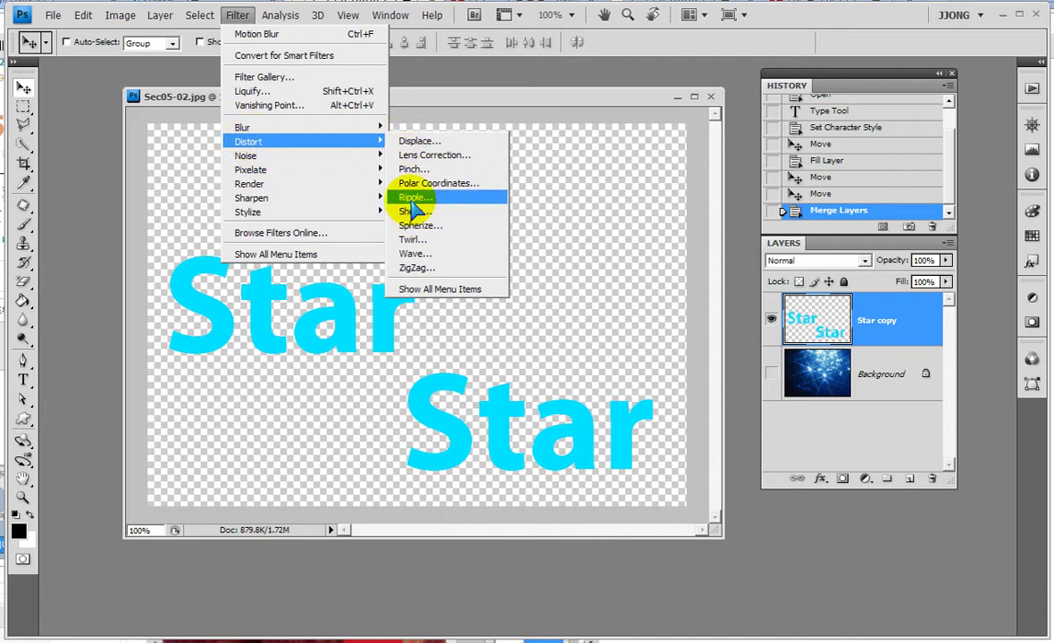
left_click(413, 202)
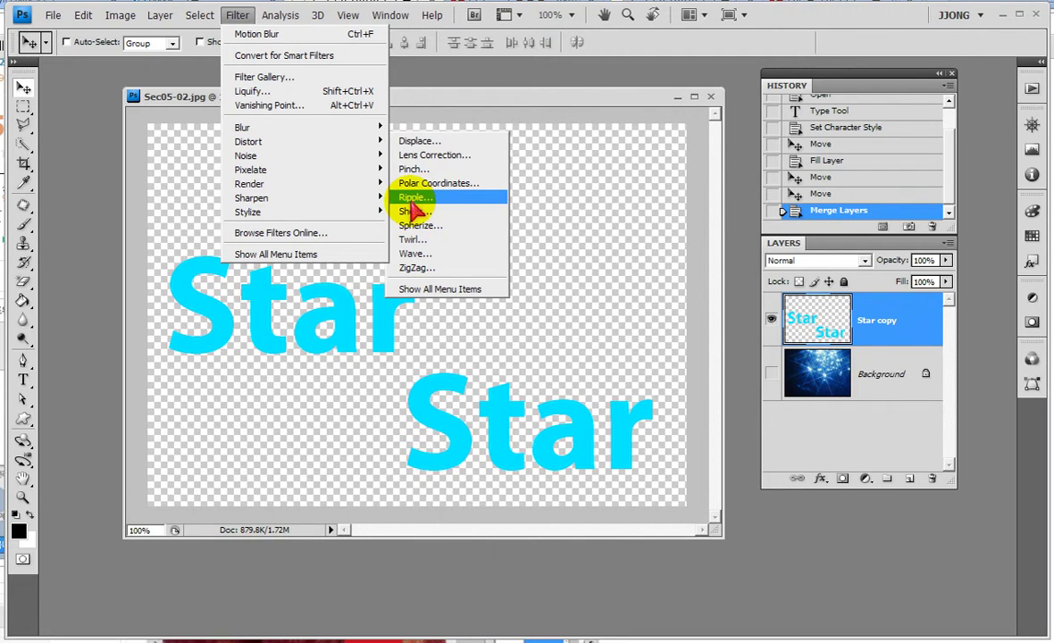
left_click_drag(465, 160, 679, 145)
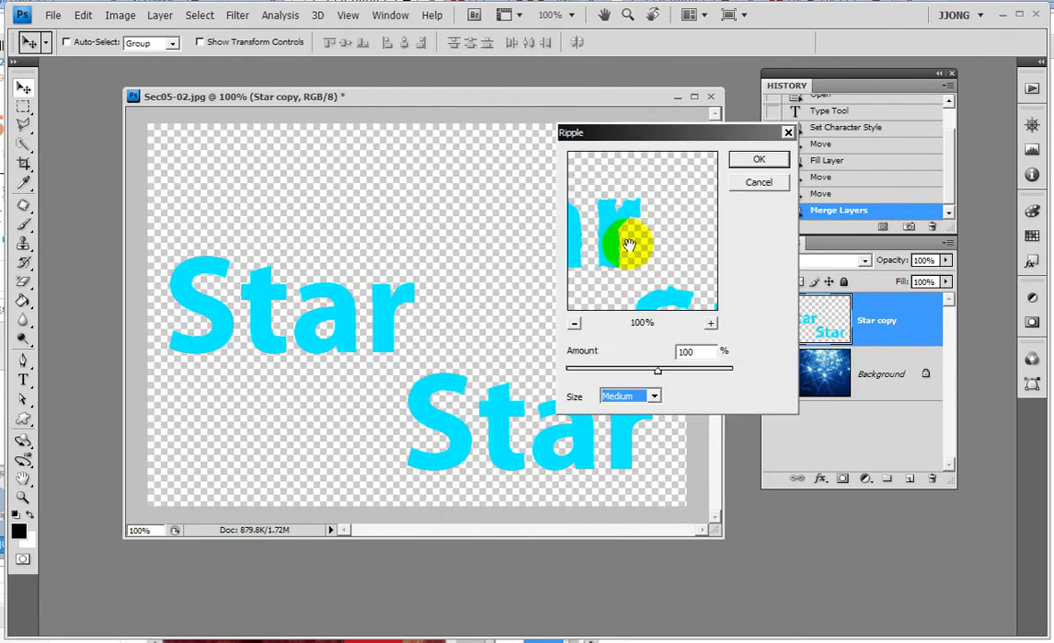
- Apply a Ripple of Amount 266% with Size Medium to the merged Star text
left_click_drag(629, 244, 661, 219)
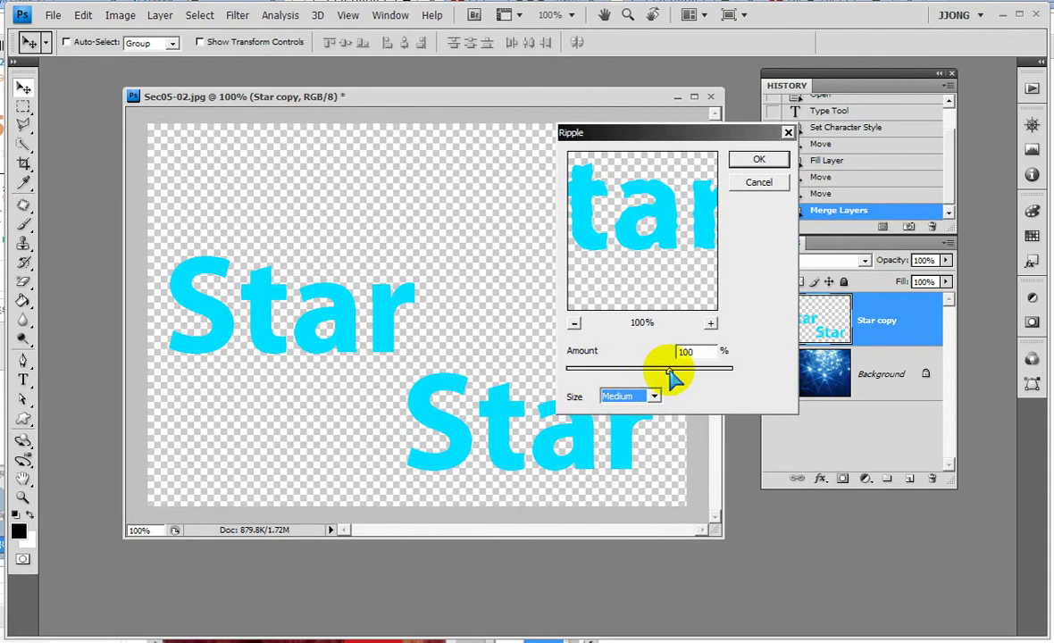
left_click_drag(668, 368, 686, 368)
left_click_drag(640, 250, 664, 259)
mouse_move(686, 369)
left_mouse_down()
mouse_move(666, 369)
mouse_move(681, 376)
left_mouse_up()
key("ctrl+2")
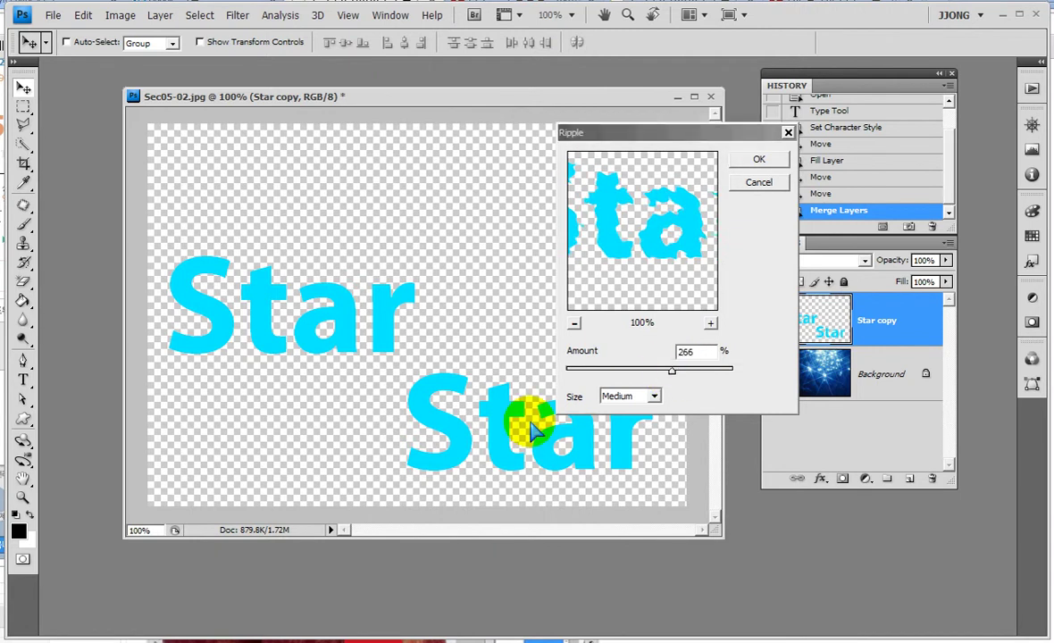
left_click_drag(572, 383, 679, 428)
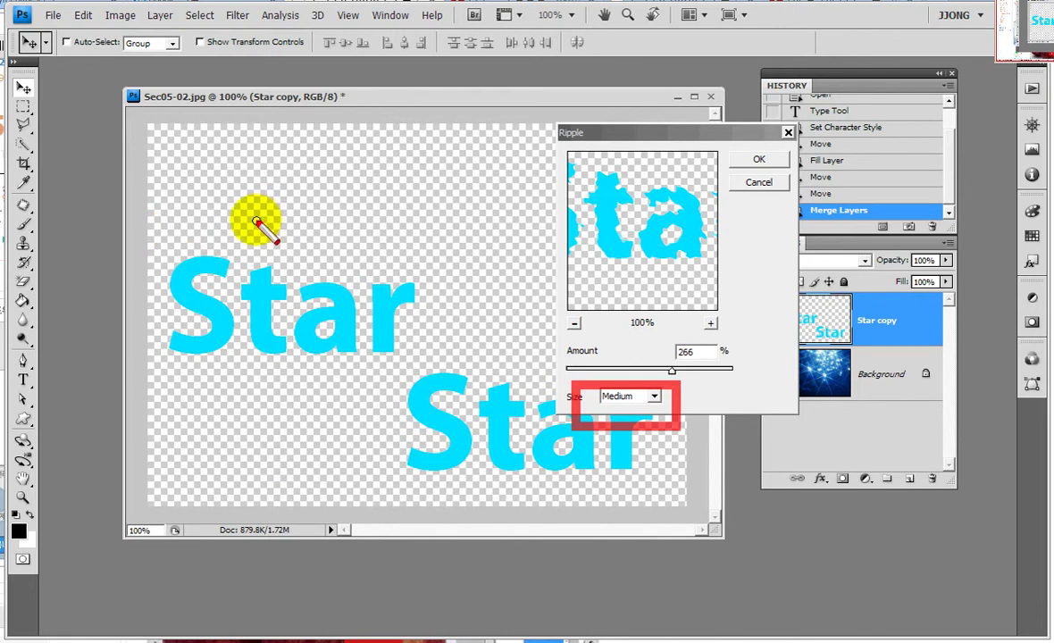
left_click_drag(255, 221, 301, 219)
left_click_drag(258, 366, 433, 280)
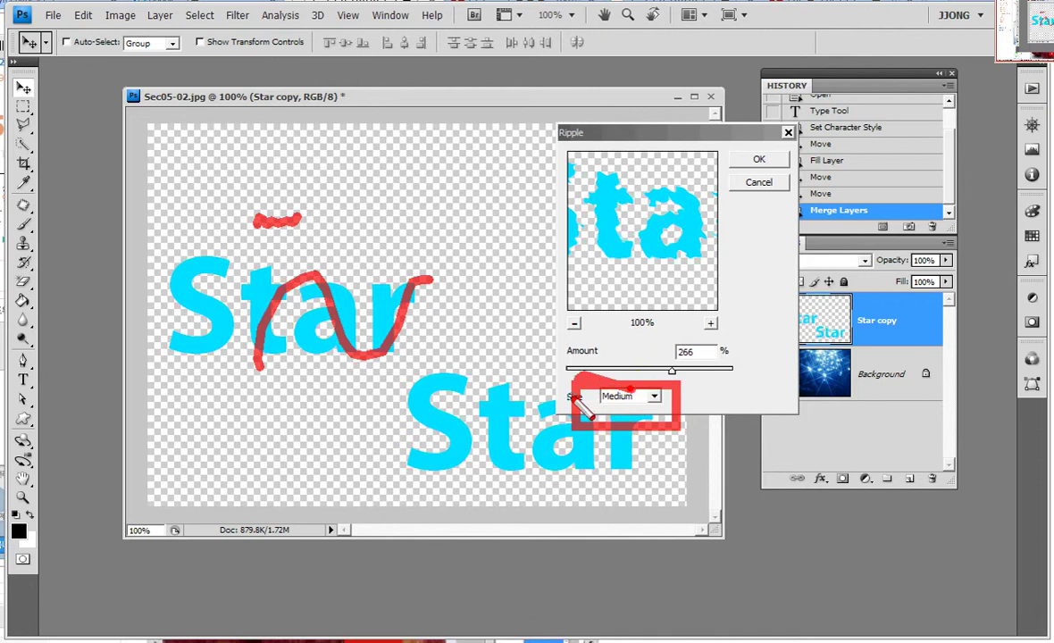
left_click_drag(576, 420, 562, 369)
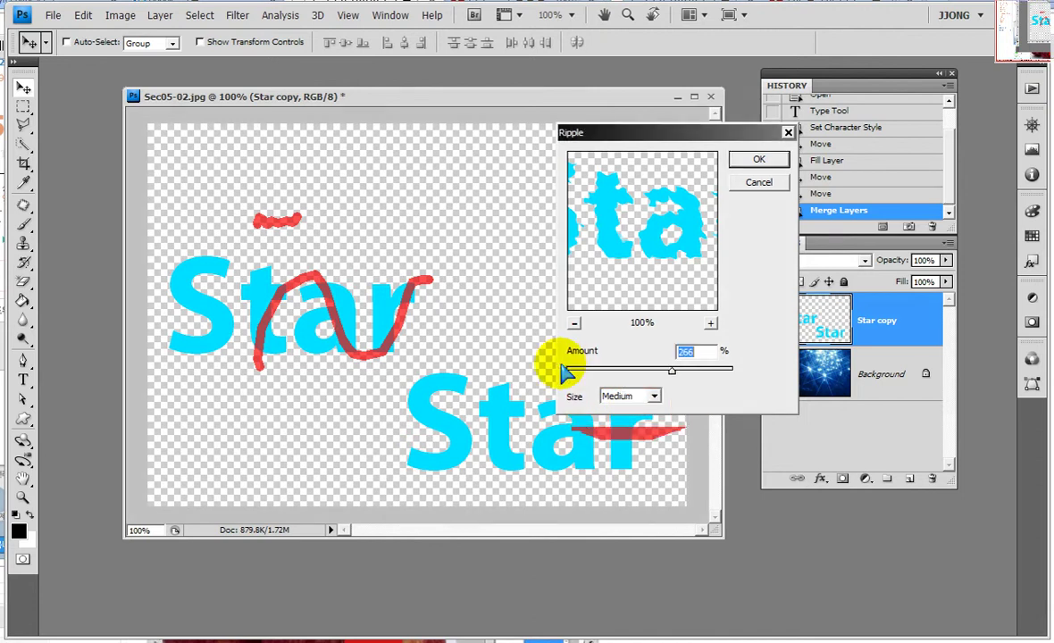
left_click(654, 397)
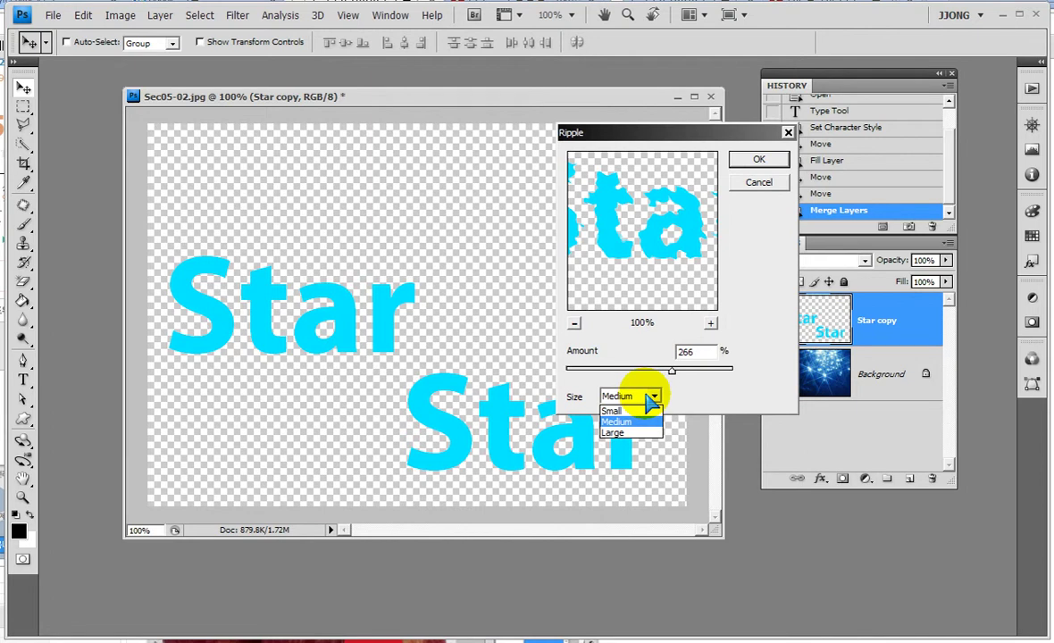
left_click(653, 397)
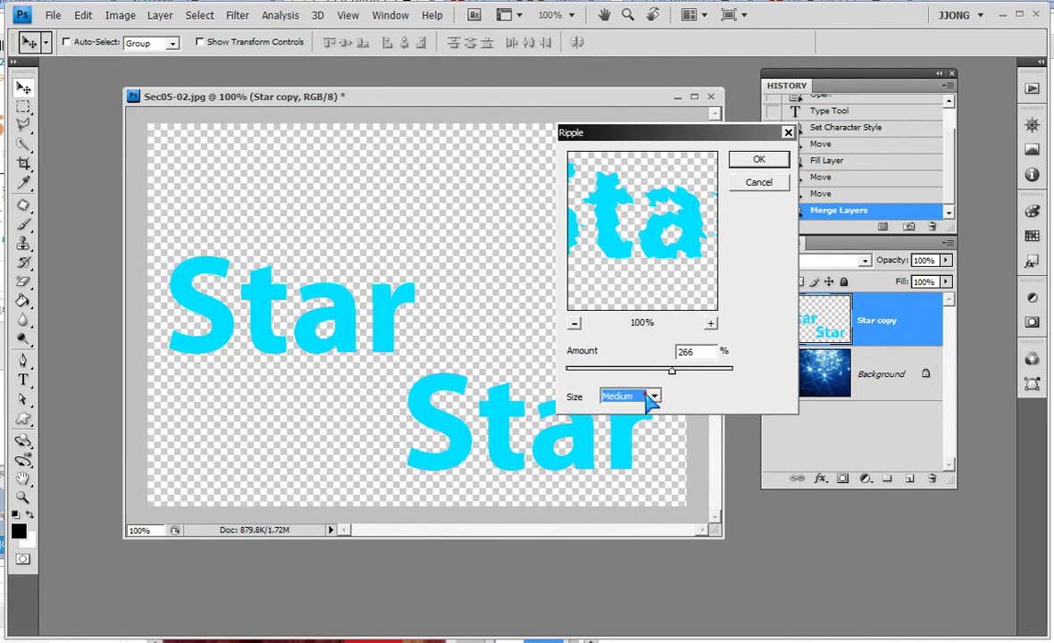
left_click(769, 161)
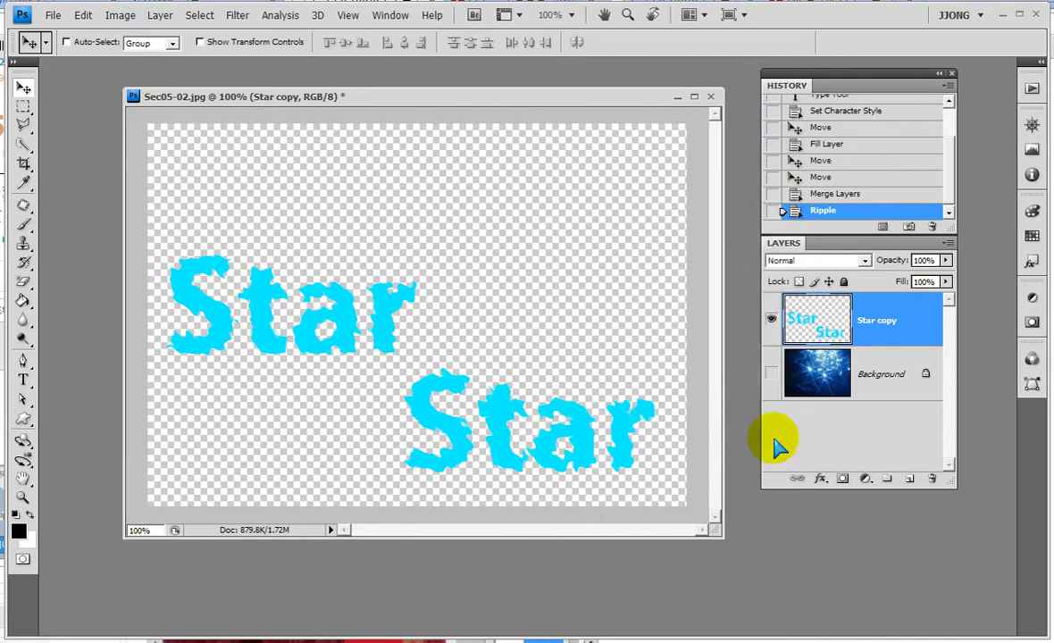
- Show the starburst Background and nudge the rippled Star text into place
left_click(770, 373)
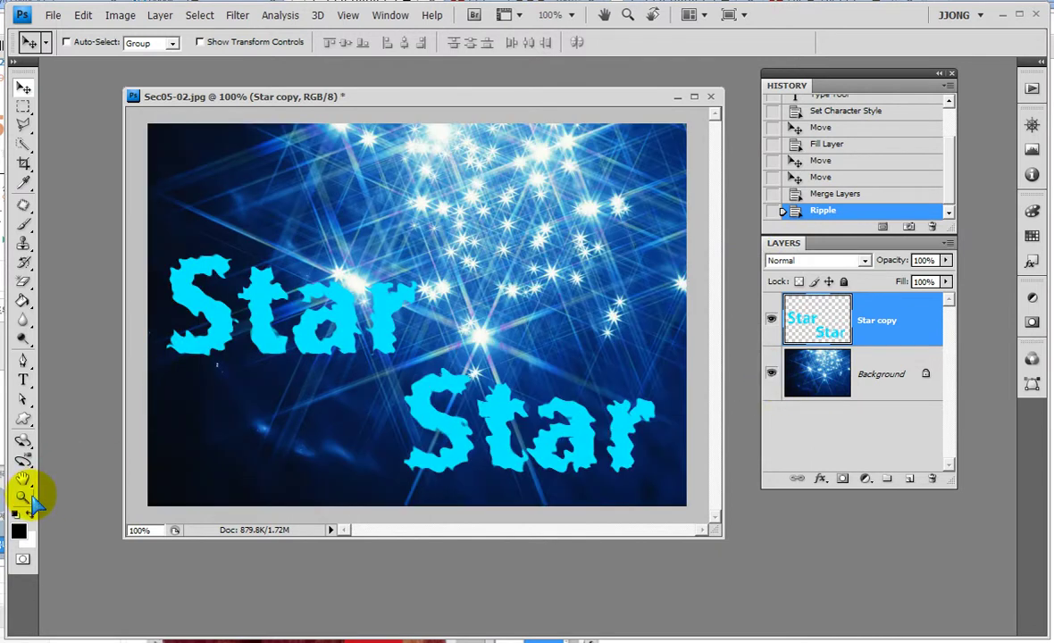
mouse_move(161, 248)
left_mouse_down()
mouse_move(298, 357)
mouse_move(152, 234)
left_mouse_up()
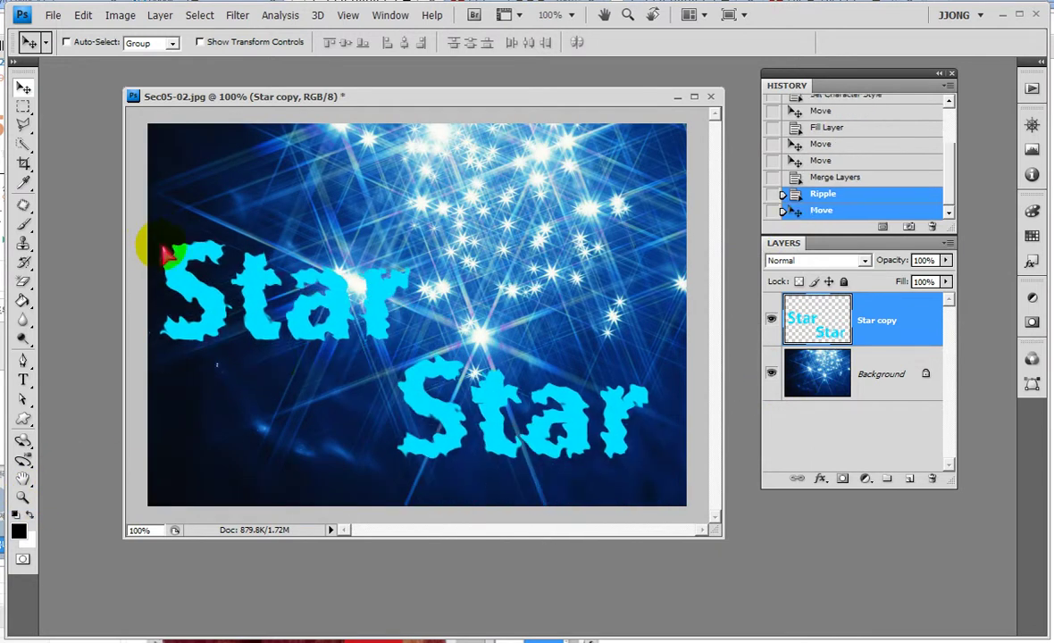
mouse_move(260, 327)
left_mouse_down()
mouse_move(281, 343)
mouse_move(275, 354)
left_mouse_up()
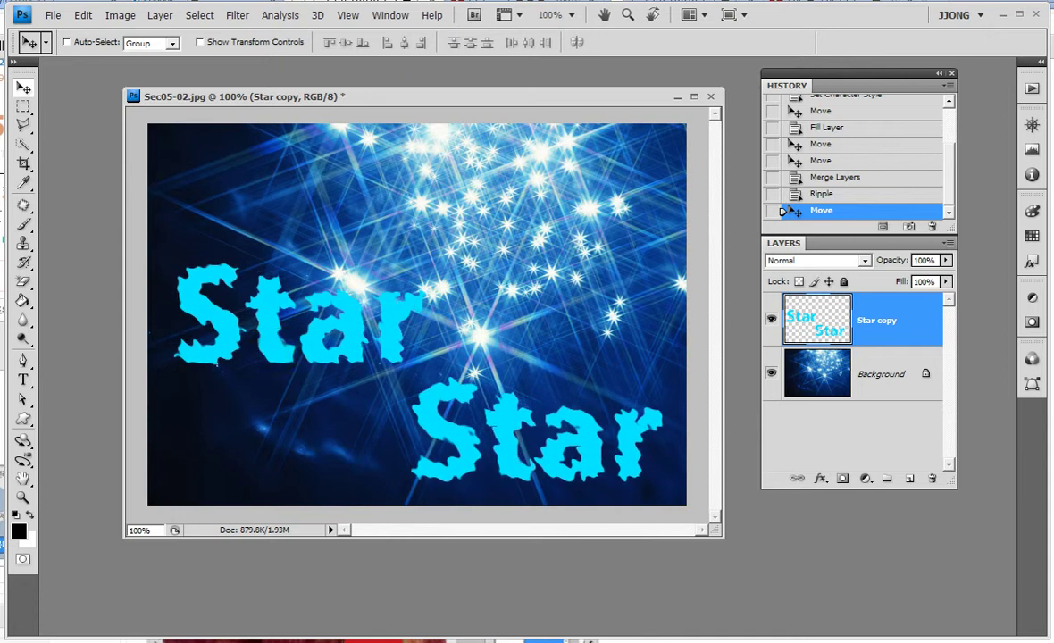
- Set the Star copy layer's blend mode to Overlay and hide the Background again
left_click(825, 261)
left_click(828, 263)
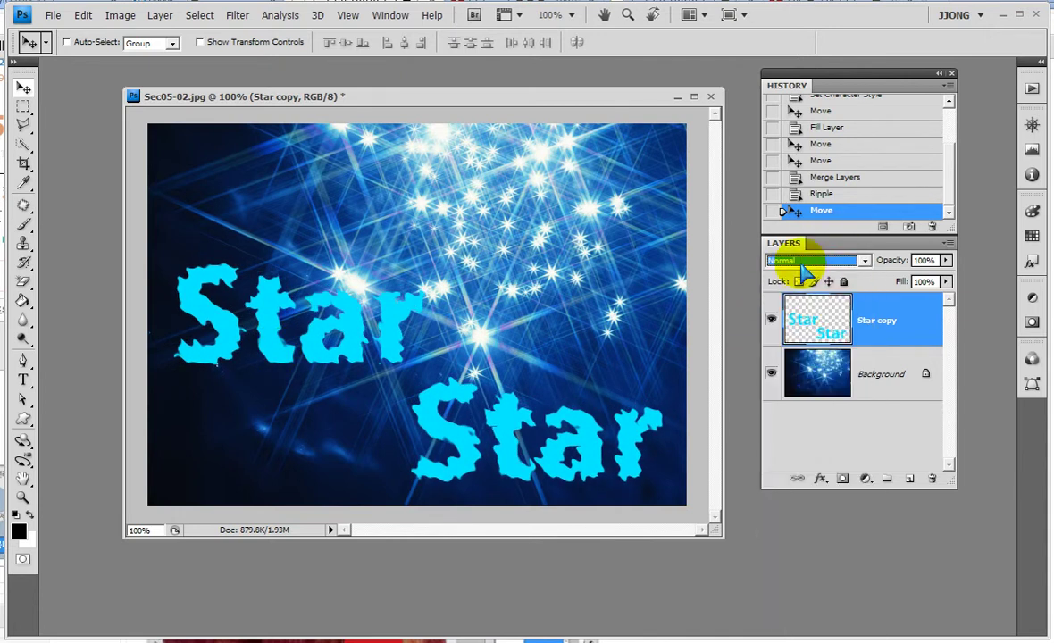
key("Down")
key("Down")
key("Down")
key("Down")
key("Down")
key("Down")
key("Up")
key("Up")
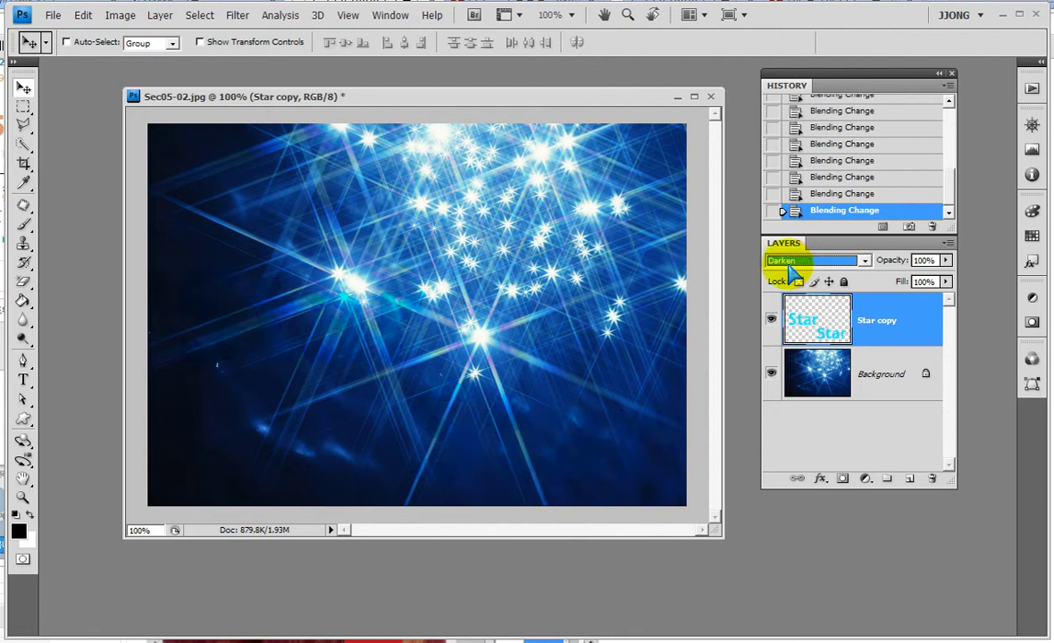
left_click(789, 263)
key("Down")
key("Down")
key("Down")
key("Down")
key("Down")
key("Down")
key("Down")
key("Down")
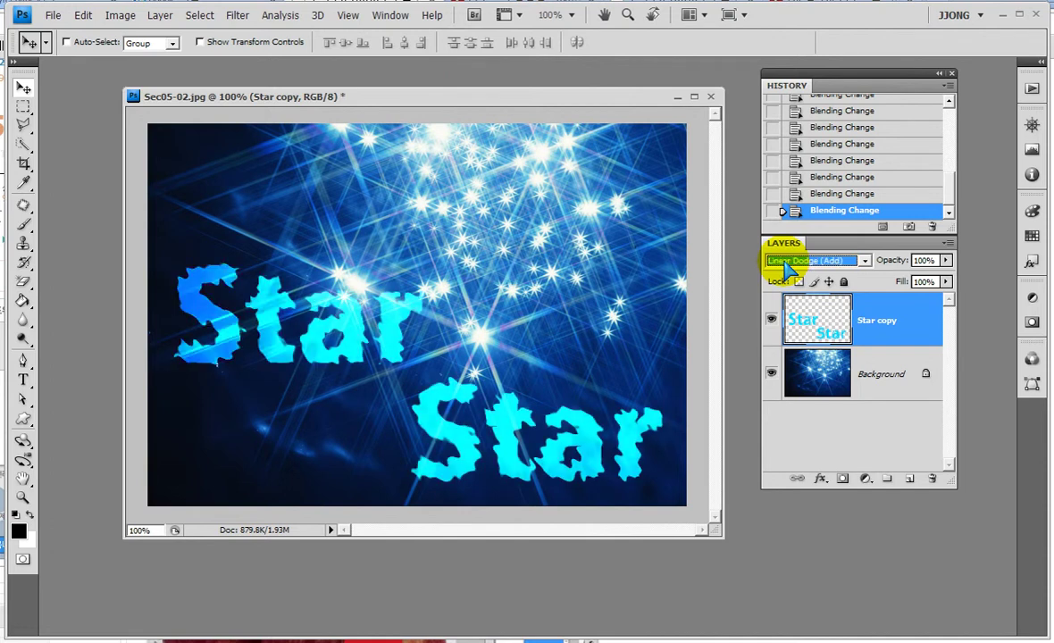
key("Down")
key("Down")
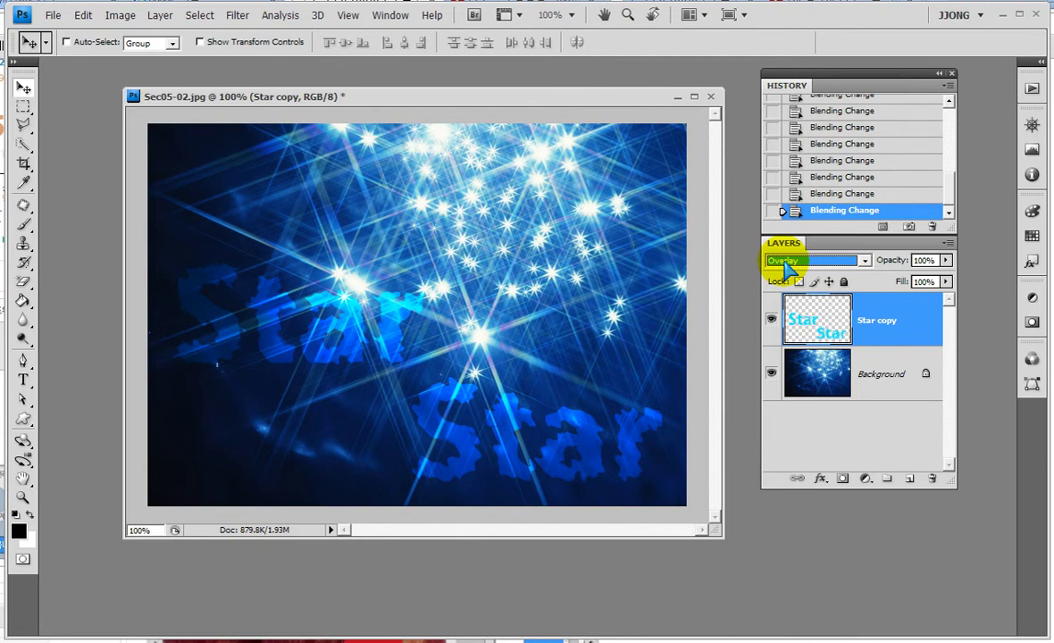
left_click(771, 373)
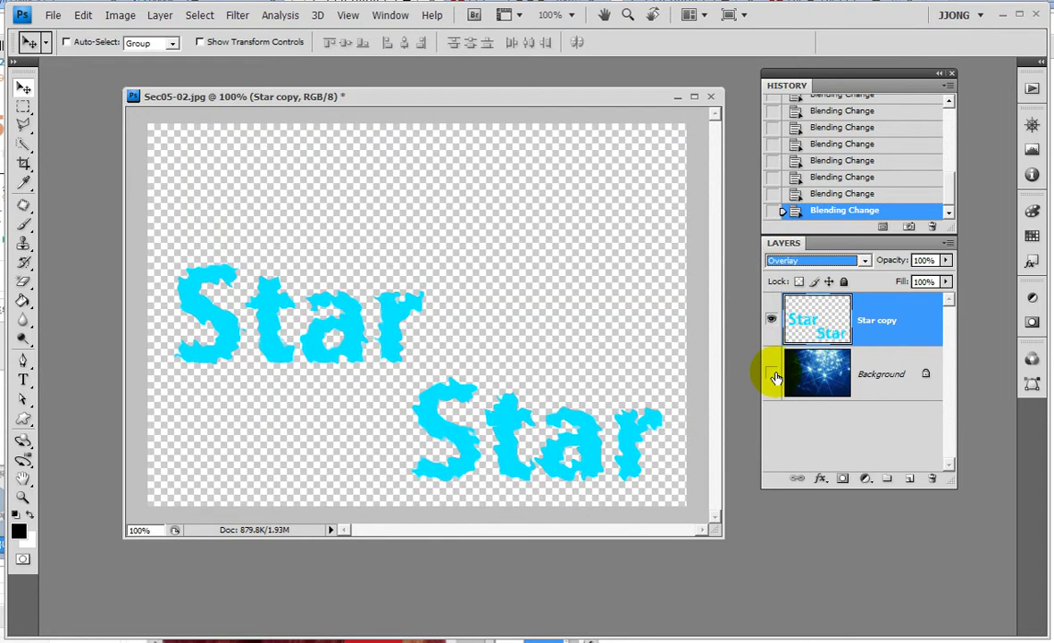
- Make the Background starburst layer visible again and try restacking the Star copy layer
left_click(772, 375)
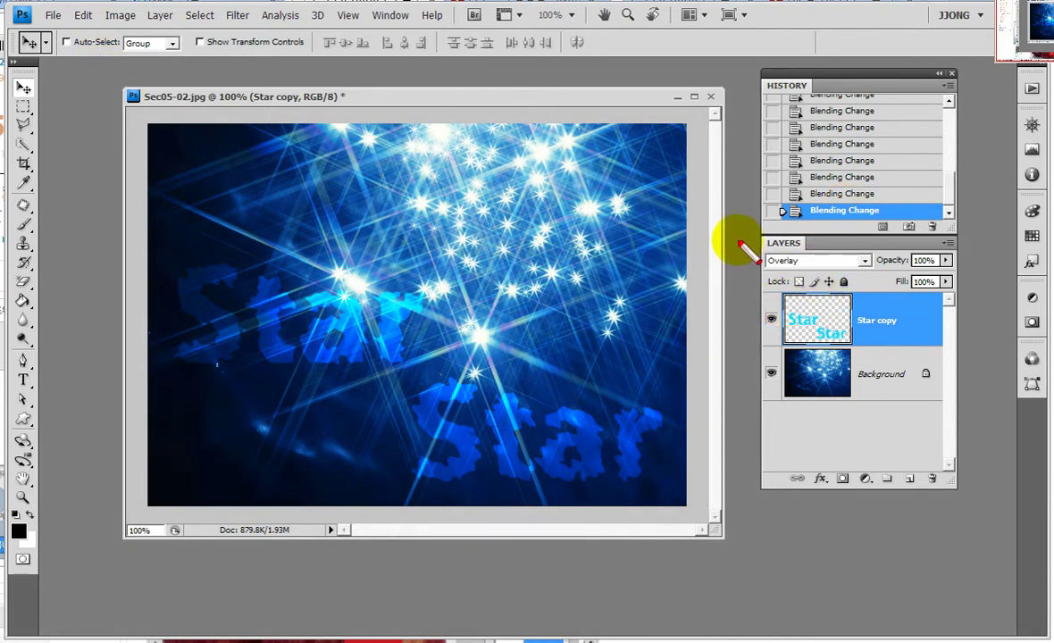
mouse_move(804, 332)
left_mouse_down()
mouse_move(883, 353)
mouse_move(854, 357)
left_mouse_up()
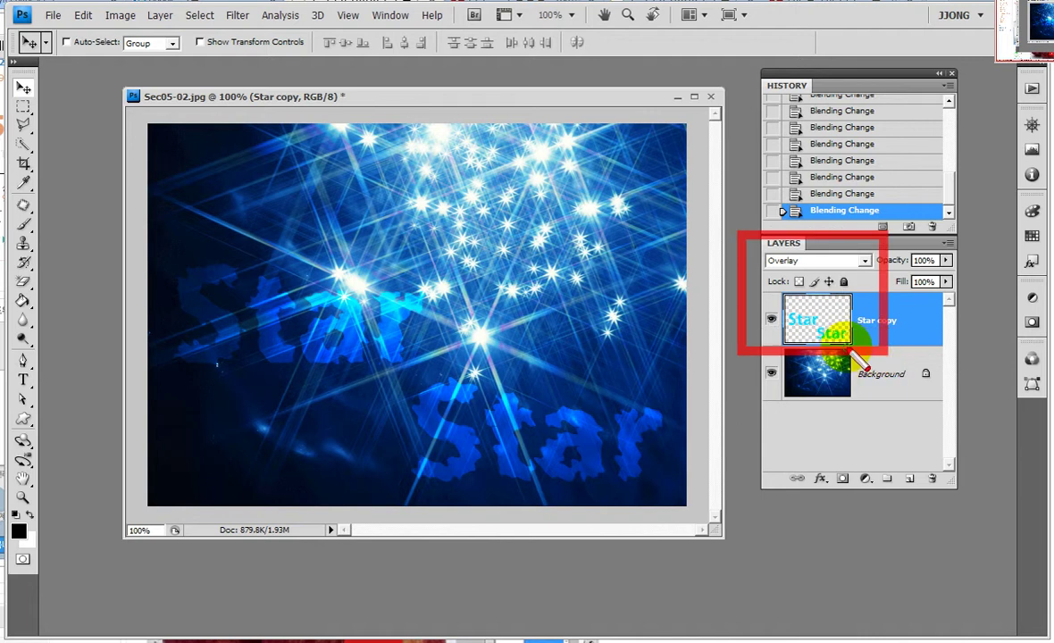